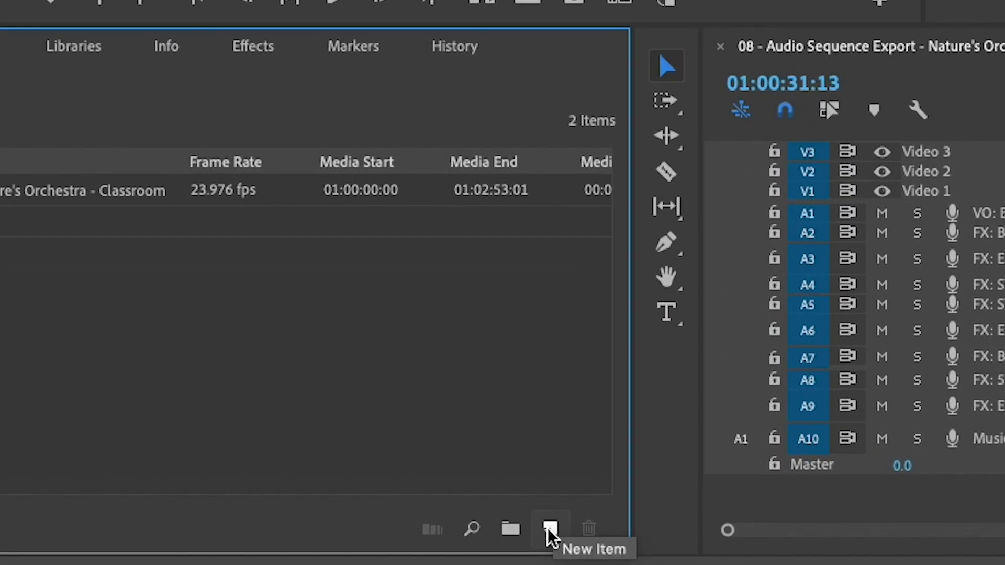
Create Sequence 03, review its settings, and display its tracks: 3 video, four Standard audio, Stereo master
click(550, 530)
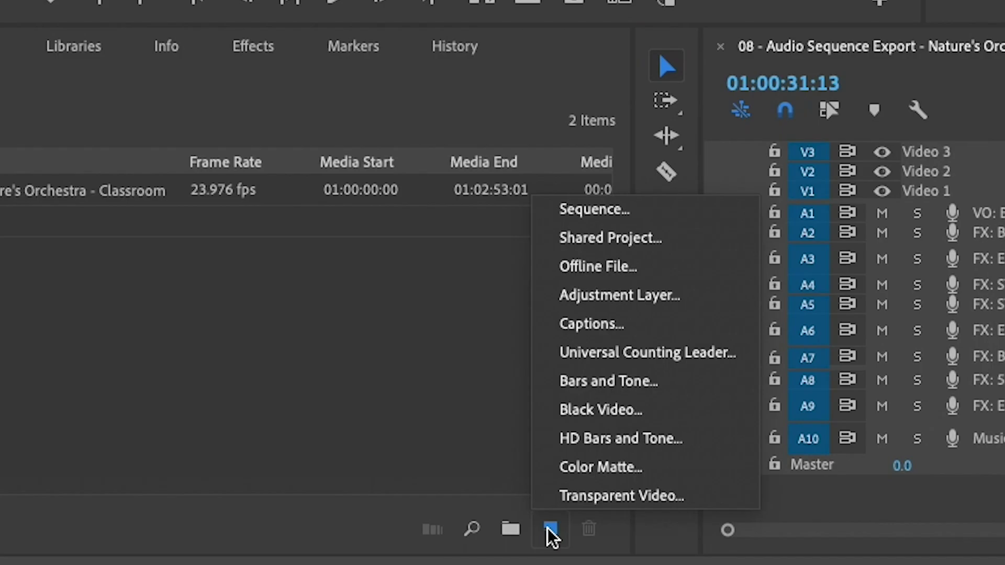
click(615, 219)
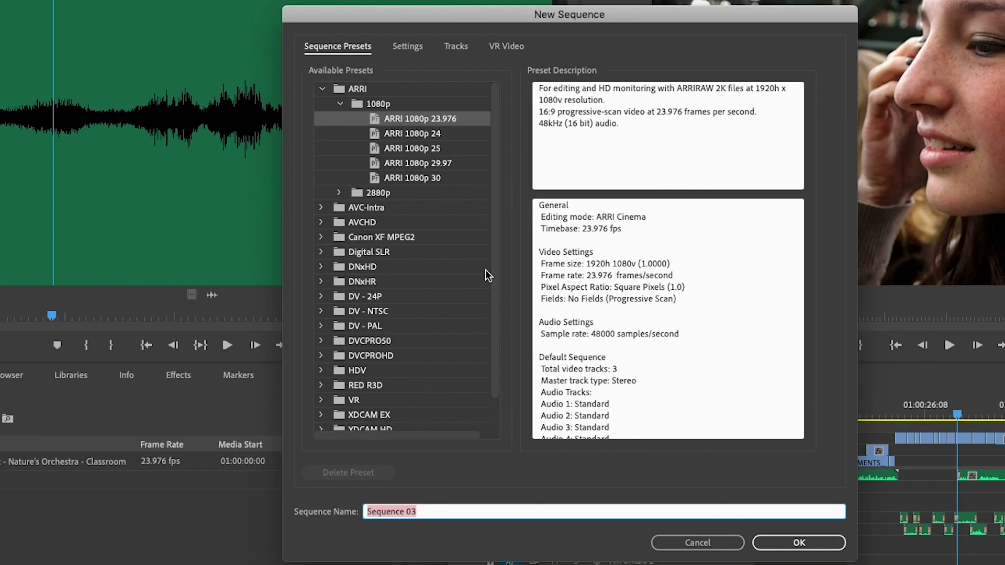
click(413, 52)
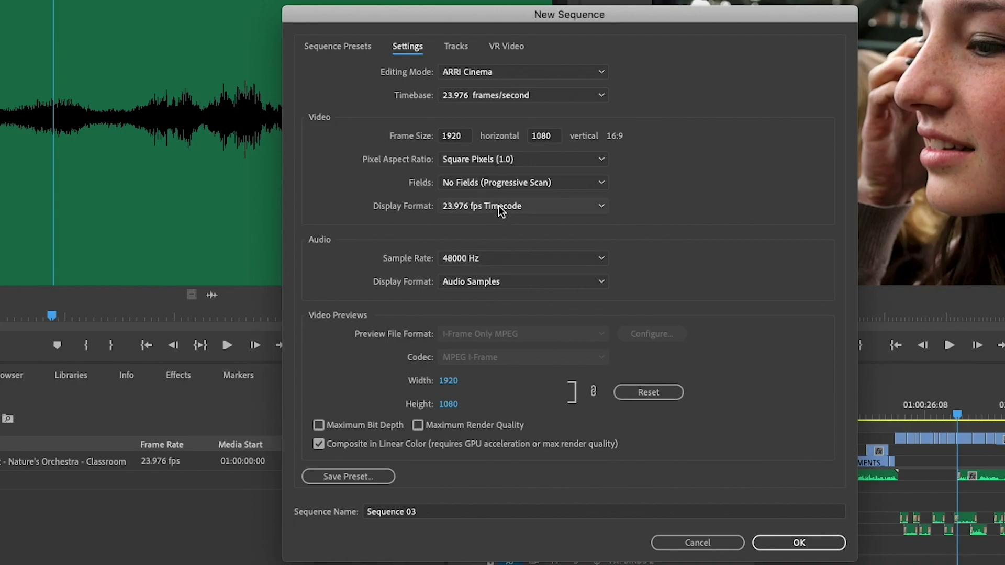
click(337, 50)
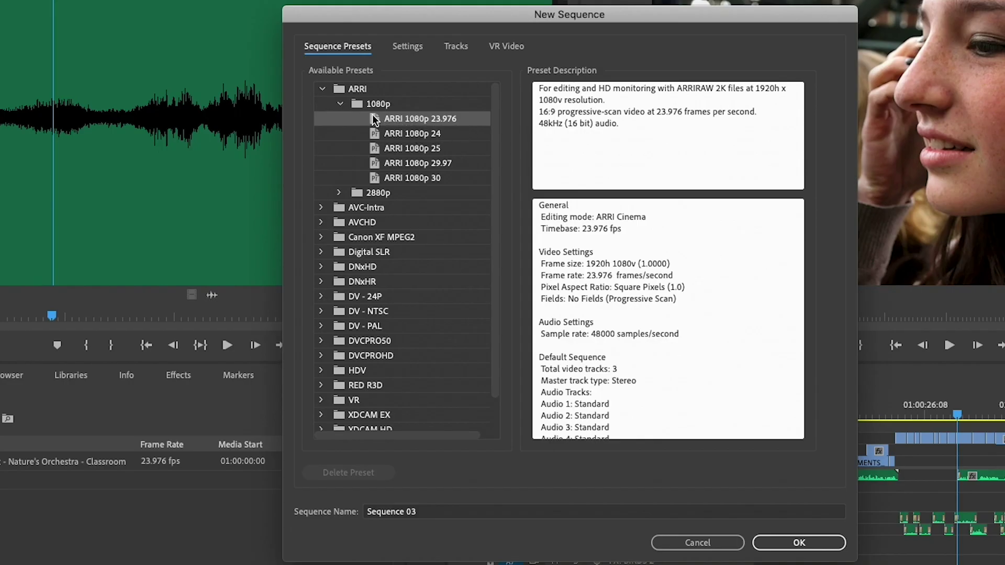
click(408, 48)
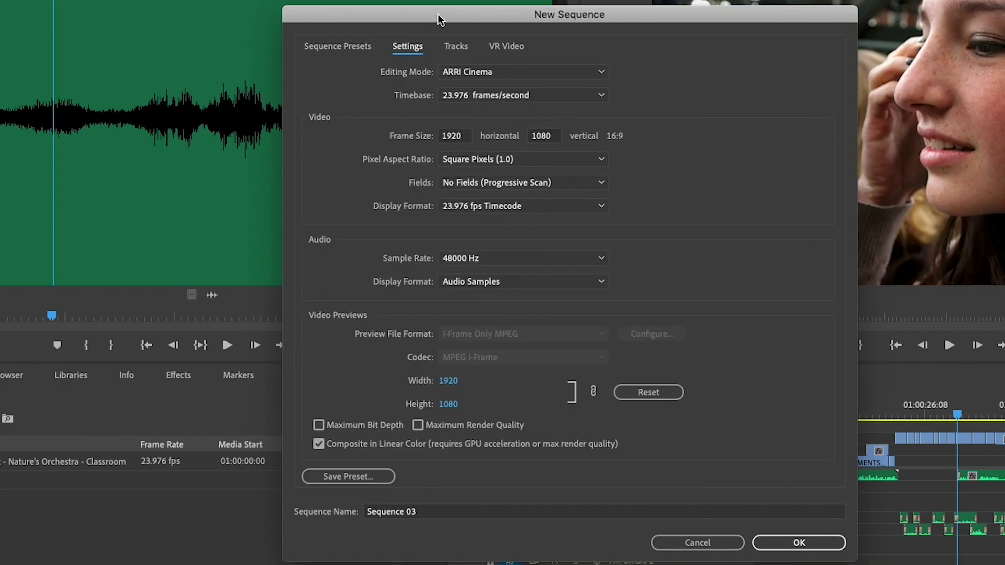
click(458, 48)
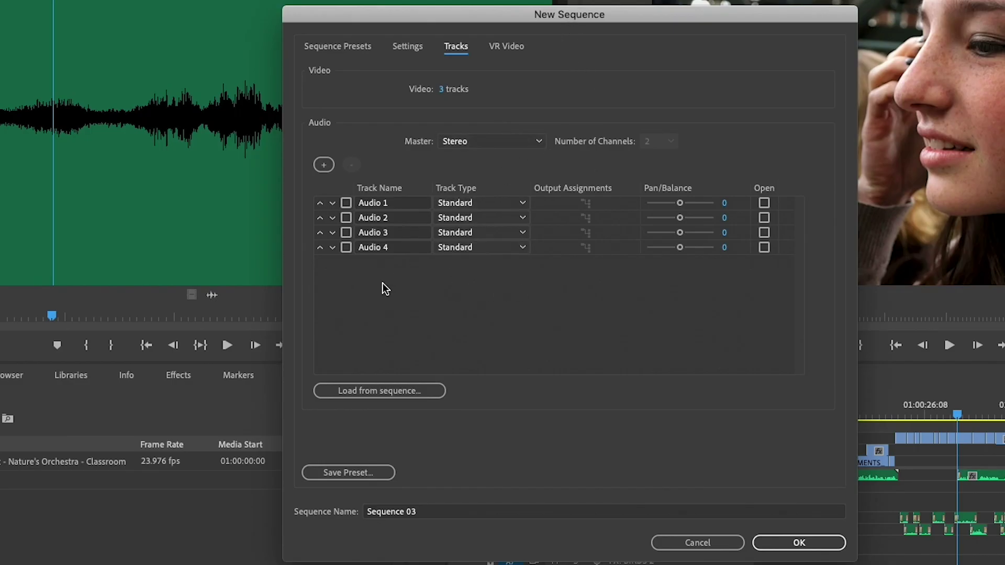
Add six audio tracks, bringing the sequence to ten audio tracks
click(323, 168)
click(322, 168)
click(322, 168)
click(323, 168)
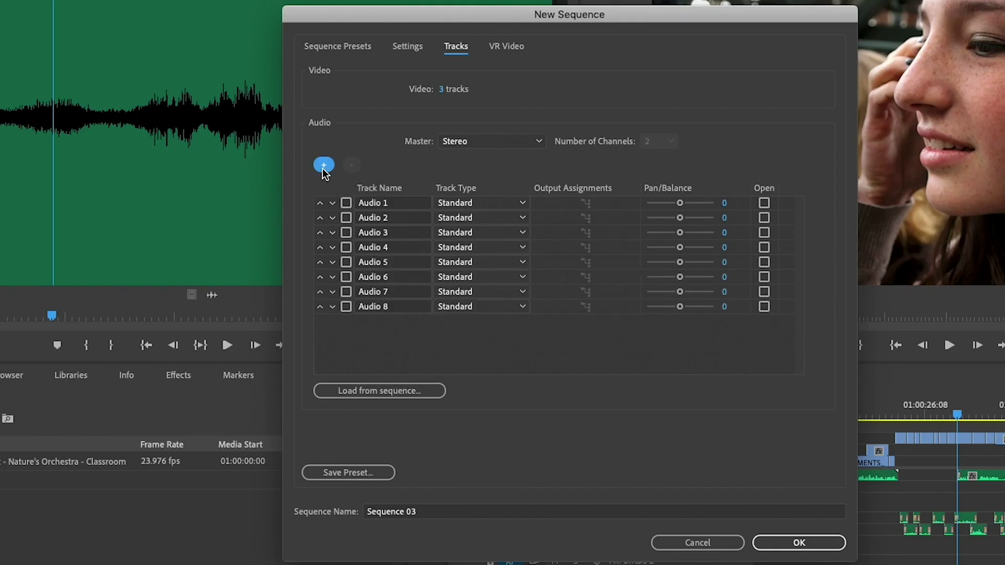
click(323, 168)
click(323, 168)
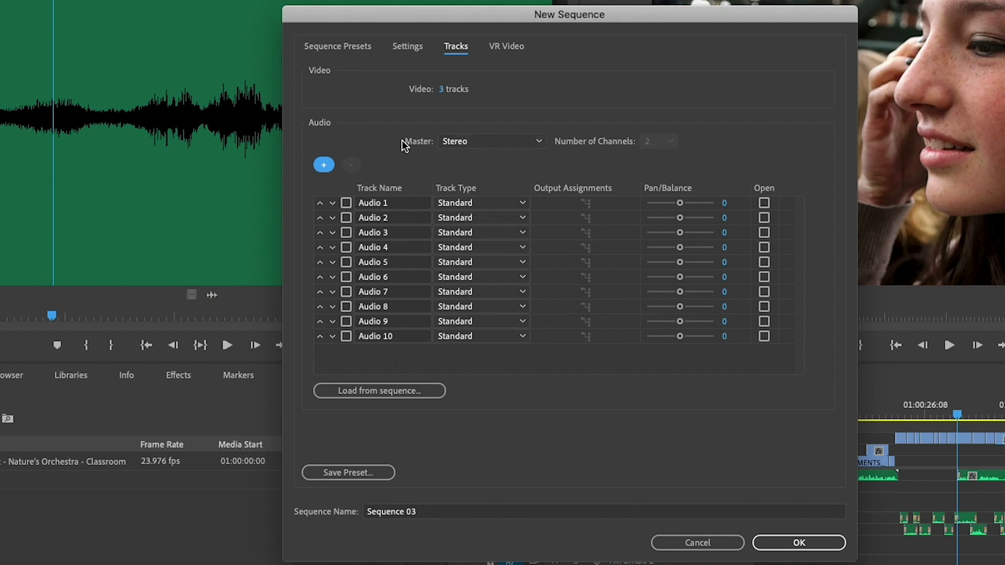
Set the master track to Multichannel with 6 channels
click(538, 143)
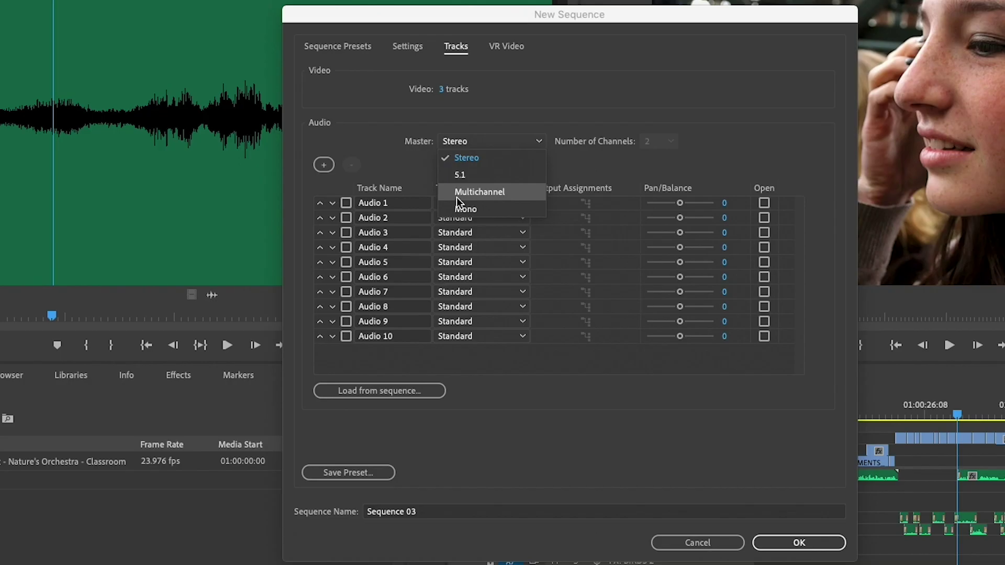
click(479, 195)
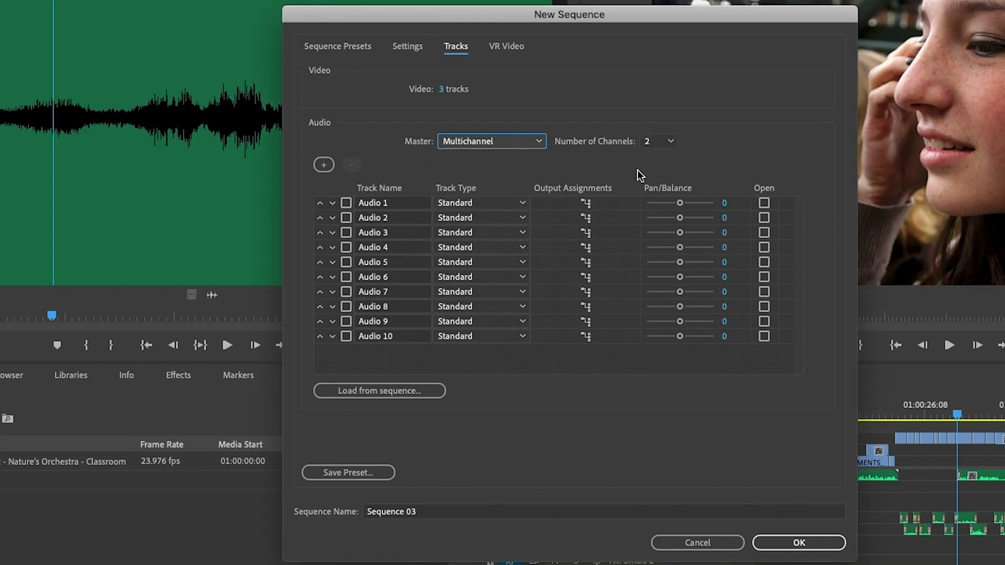
click(672, 141)
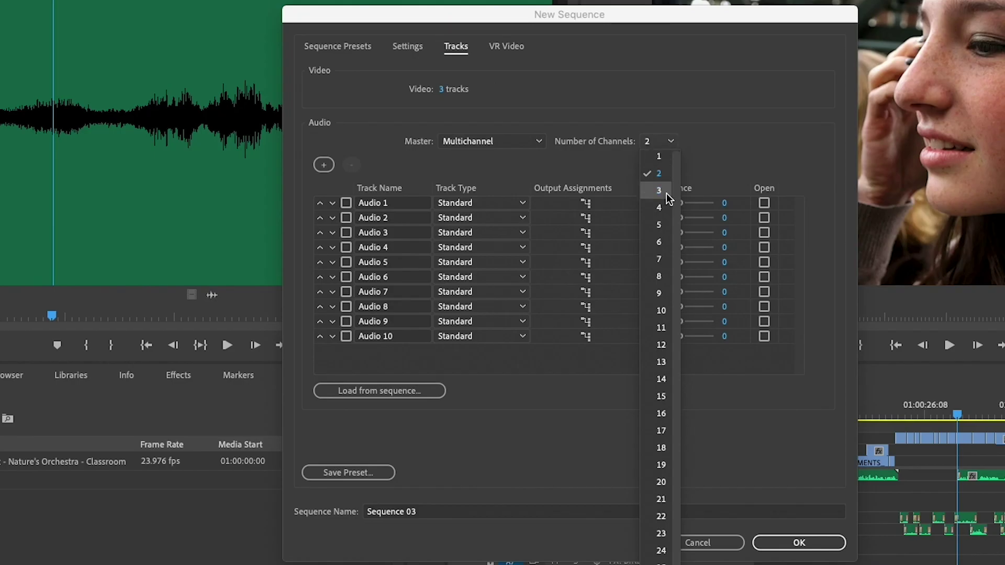
click(670, 247)
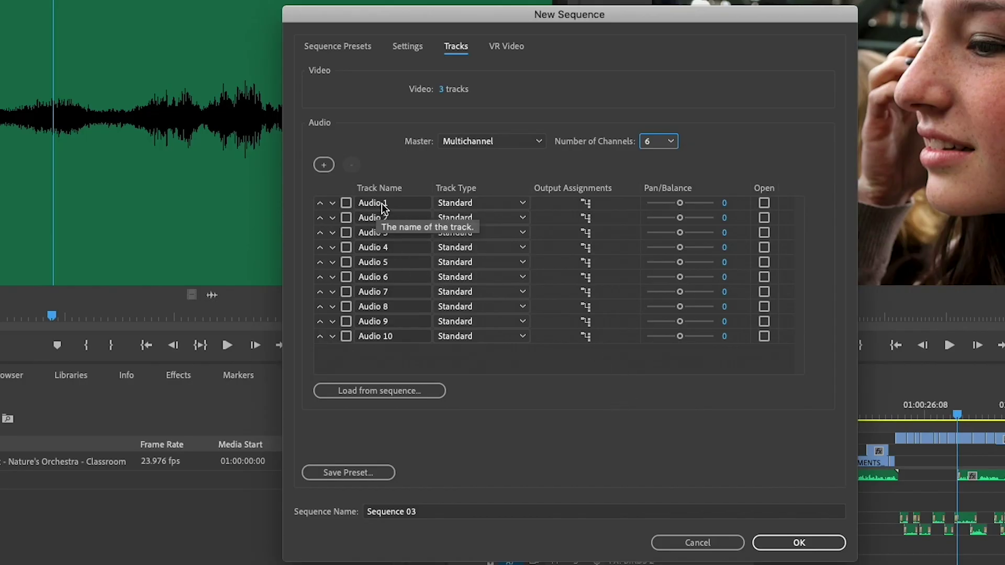
Rename the first audio track from Audio 1 to VO
click(398, 206)
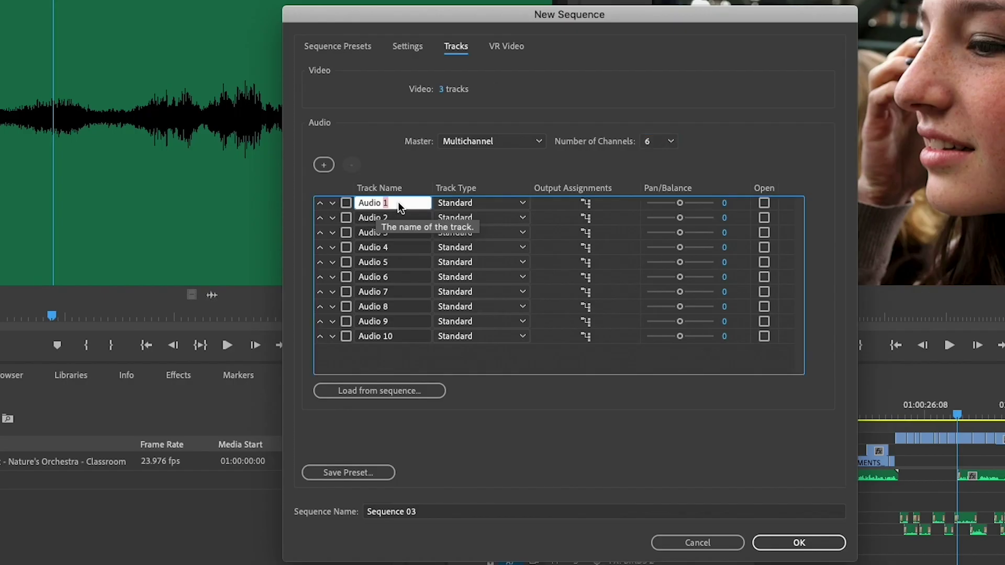
triple_click(398, 202)
text(VO)
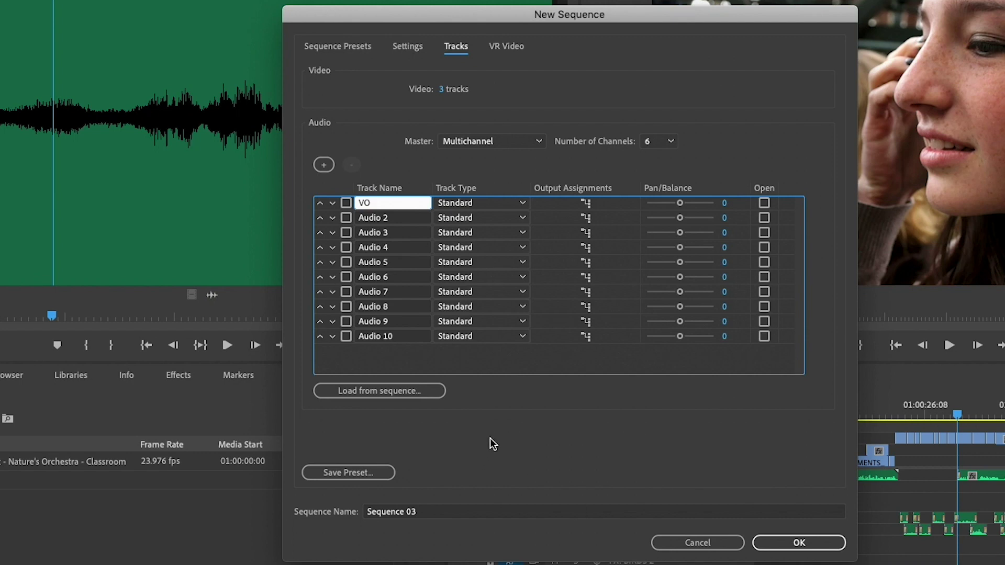
click(473, 423)
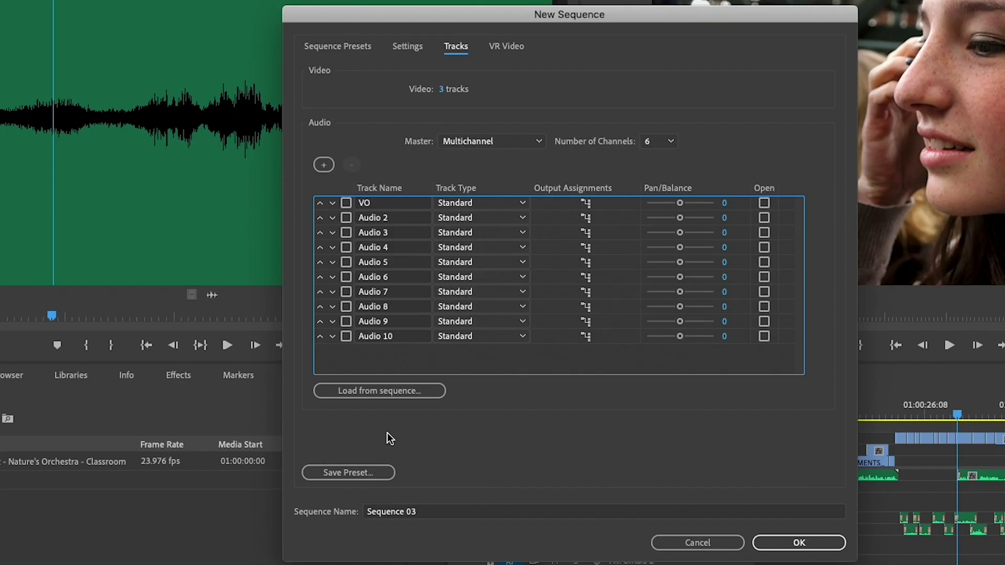
Load the ten track names from the 08 sequence, then set a 6-channel Multichannel master
click(344, 391)
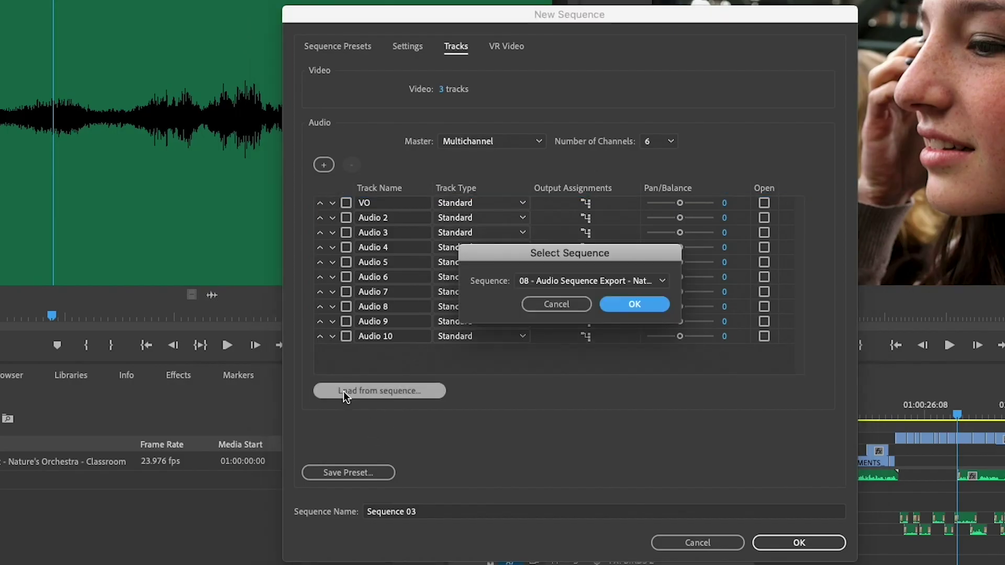
click(643, 305)
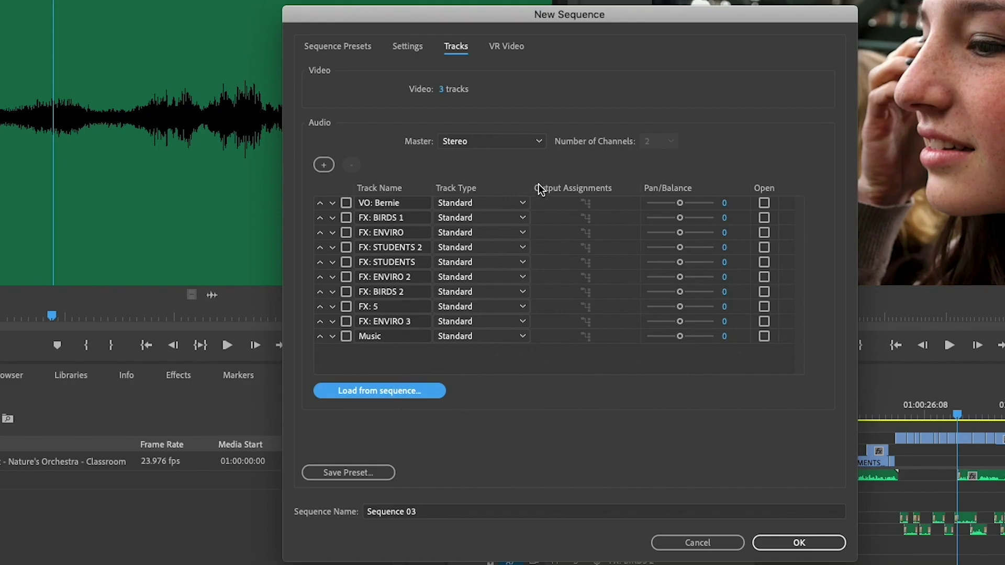
click(535, 145)
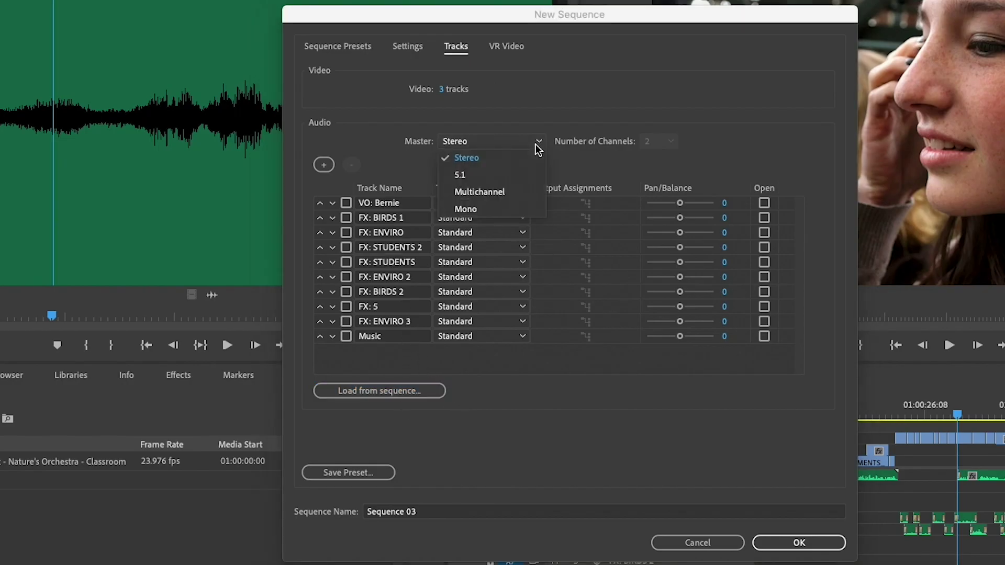
click(499, 193)
click(671, 140)
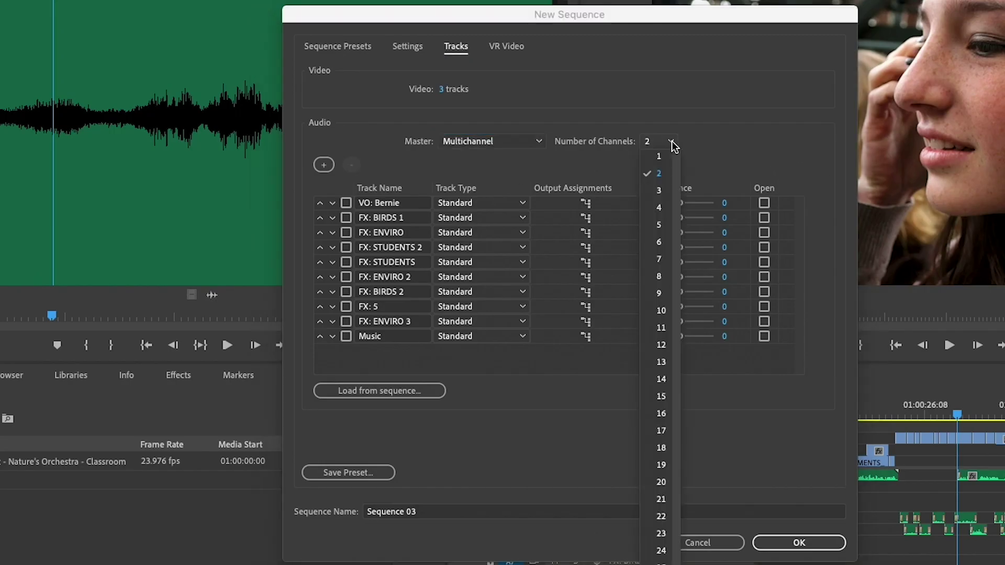
click(668, 242)
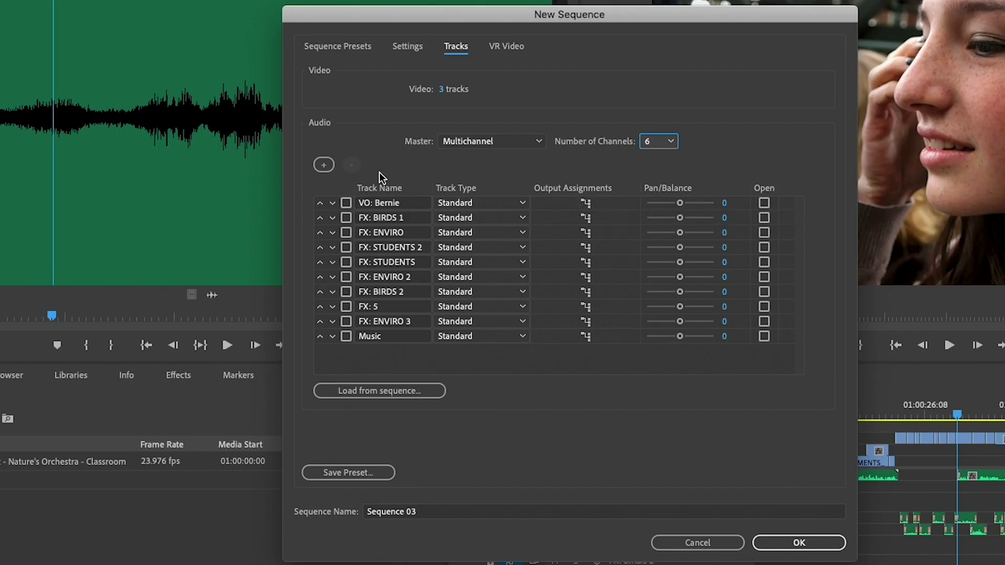
Keep VO: Bernie on 1-2; route FX: BIRDS 1, ENVIRO and STUDENTS 2 to channels 3-4
click(586, 204)
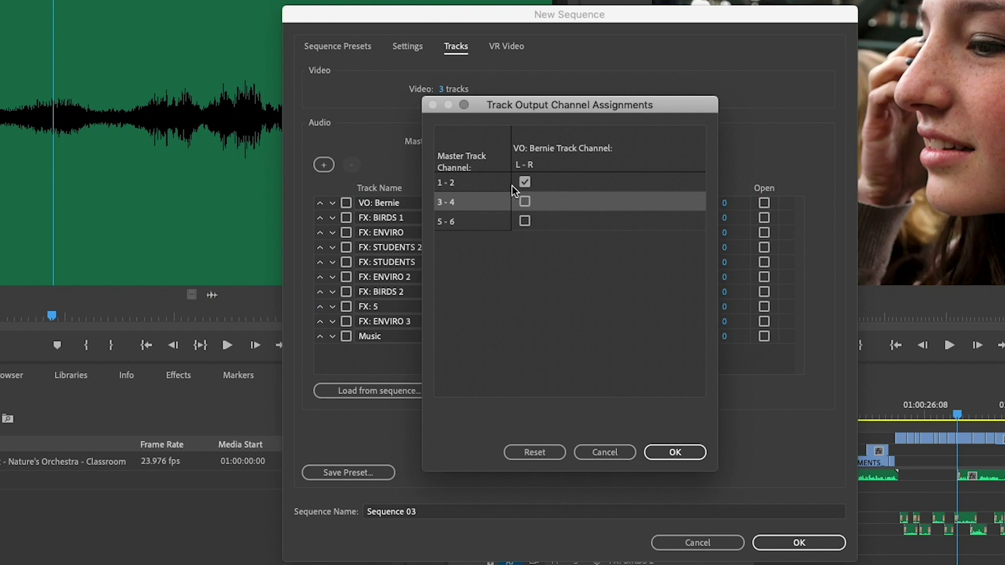
click(678, 452)
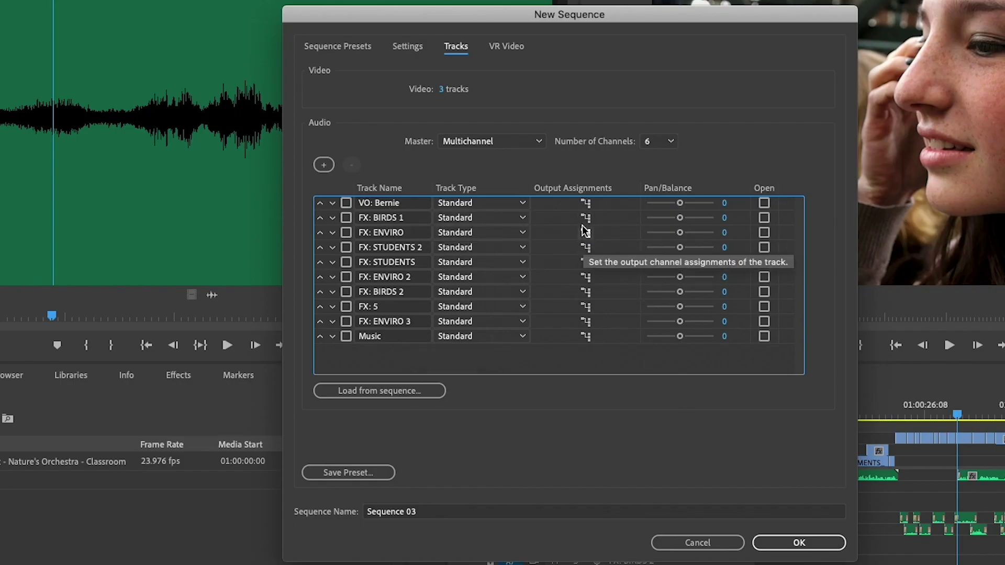
click(585, 218)
click(525, 182)
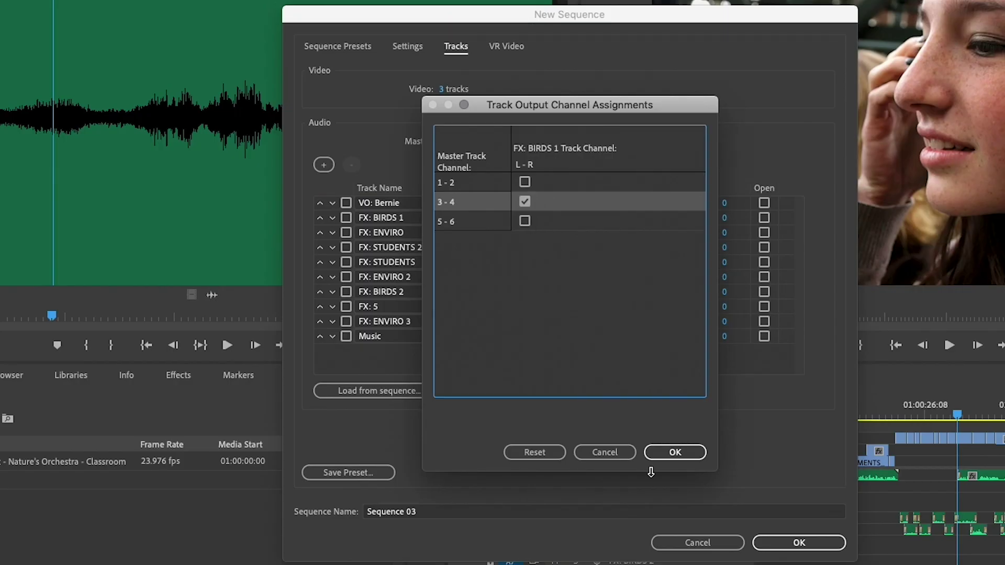
click(671, 453)
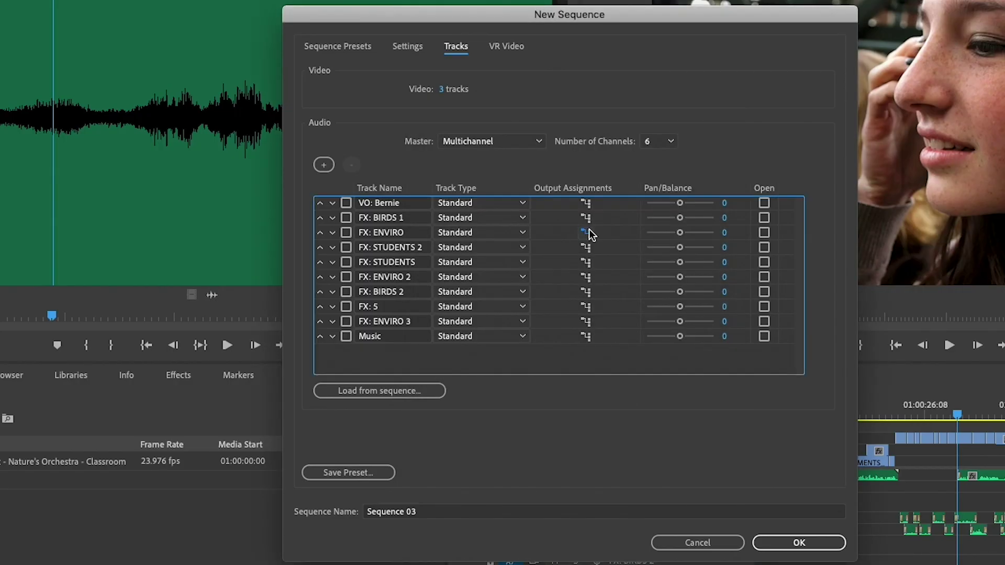
click(584, 232)
click(525, 182)
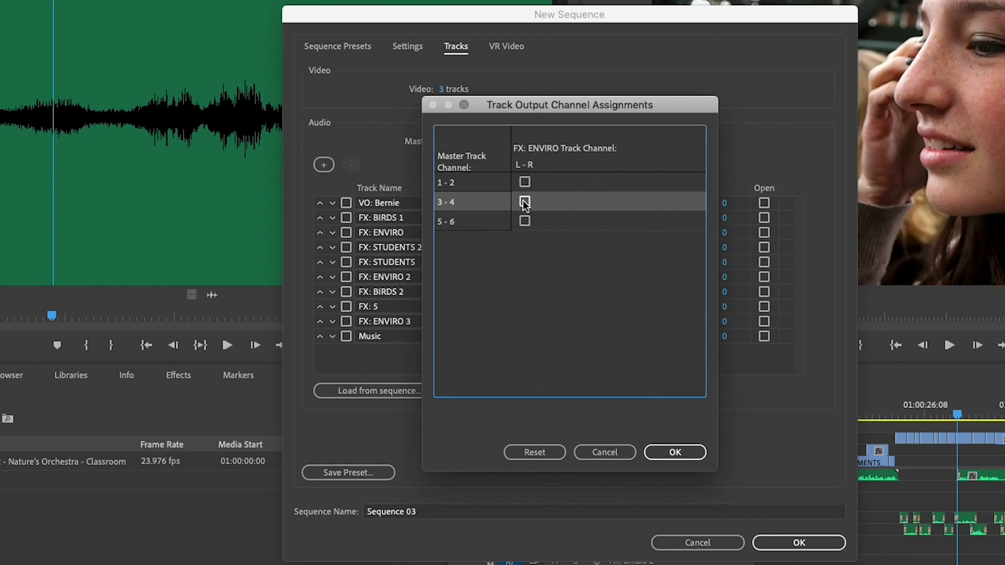
click(668, 446)
click(585, 247)
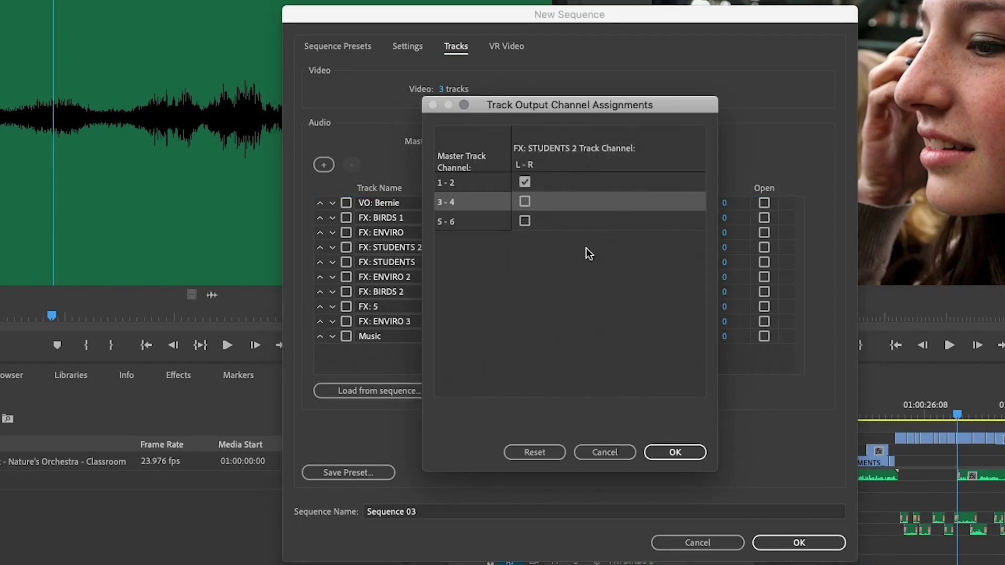
click(526, 183)
click(524, 202)
click(675, 452)
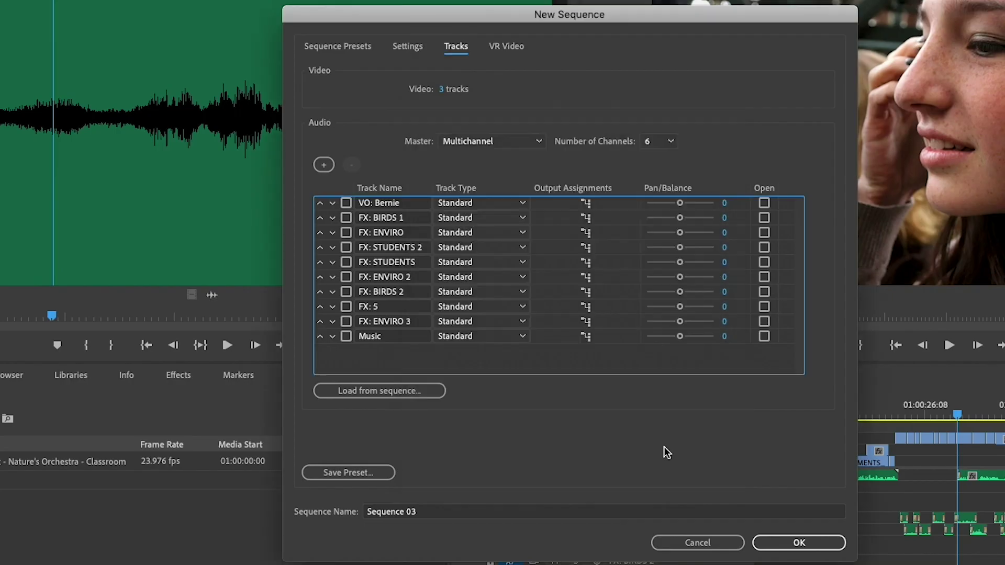
Route FX: BIRDS 2, FX: 5 and FX: ENVIRO 3 from channels 1-2 to 3-4
click(585, 292)
click(524, 182)
click(524, 202)
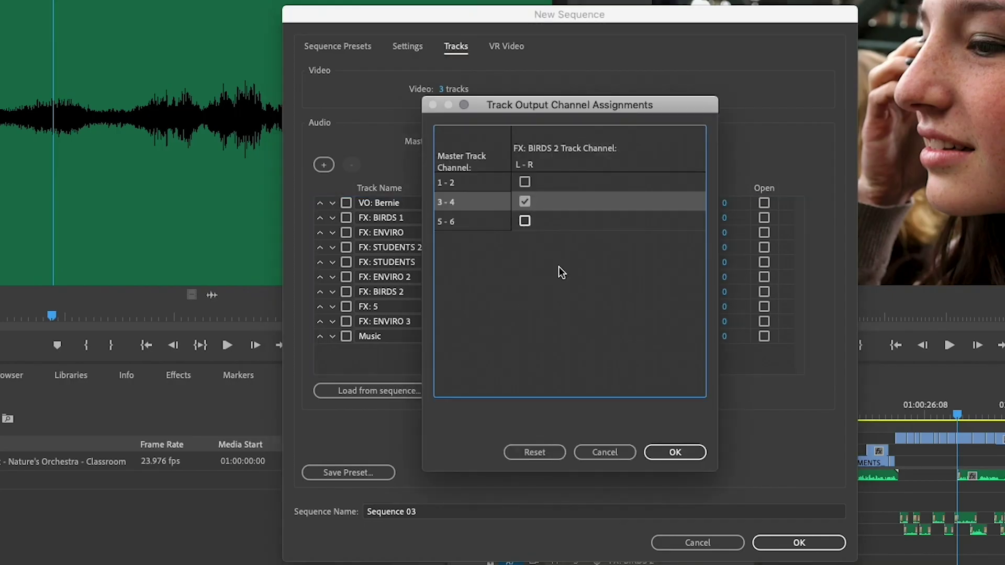
click(670, 452)
click(587, 310)
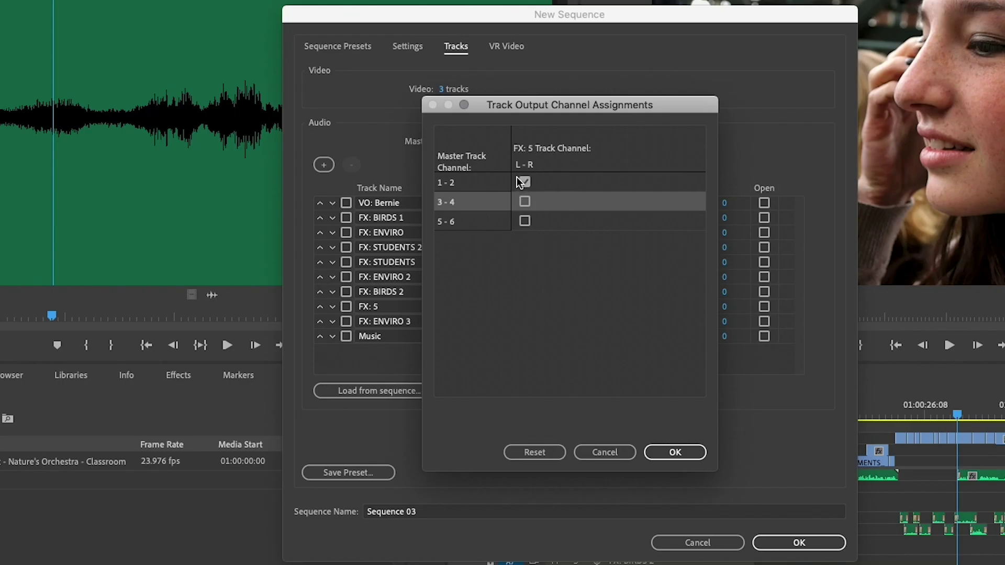
click(524, 181)
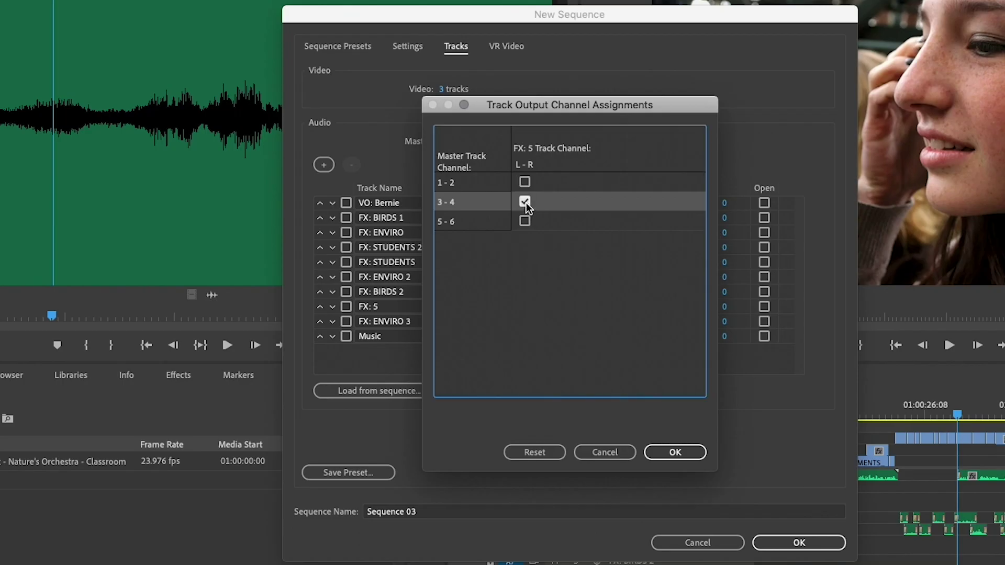
click(674, 451)
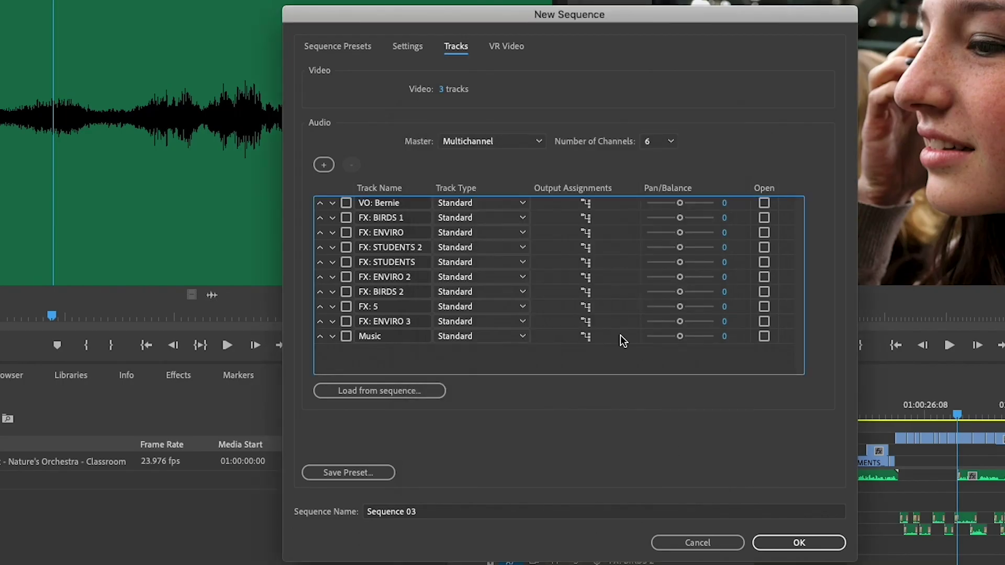
click(586, 321)
click(524, 182)
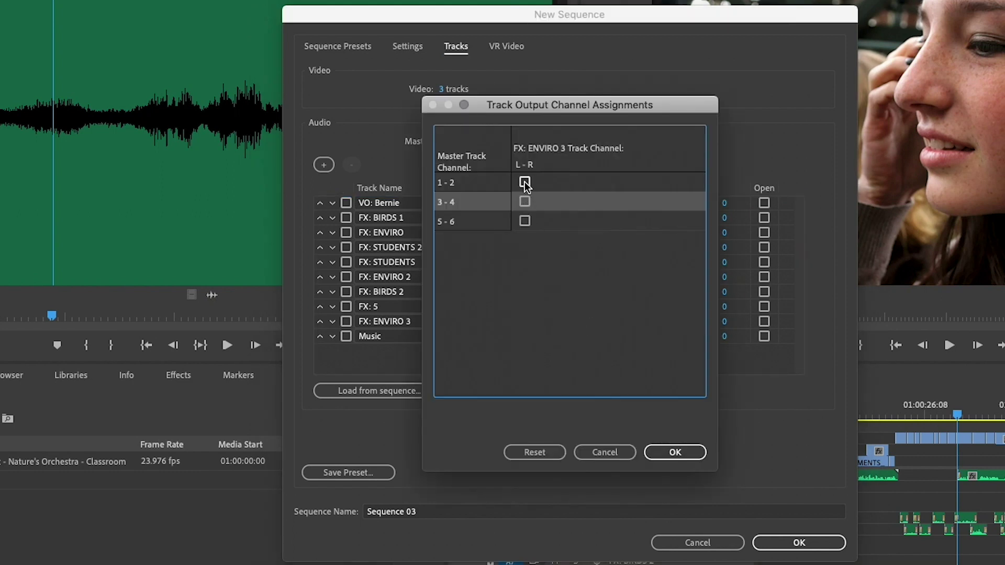
click(675, 453)
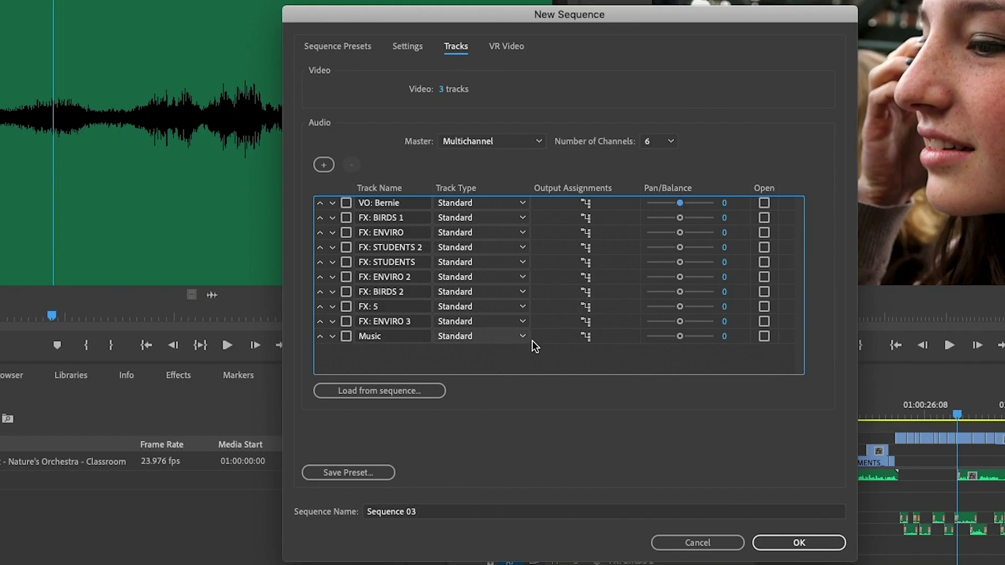
Send the Music track to master channels 5-6, then recheck VO: Bernie's routing
click(587, 338)
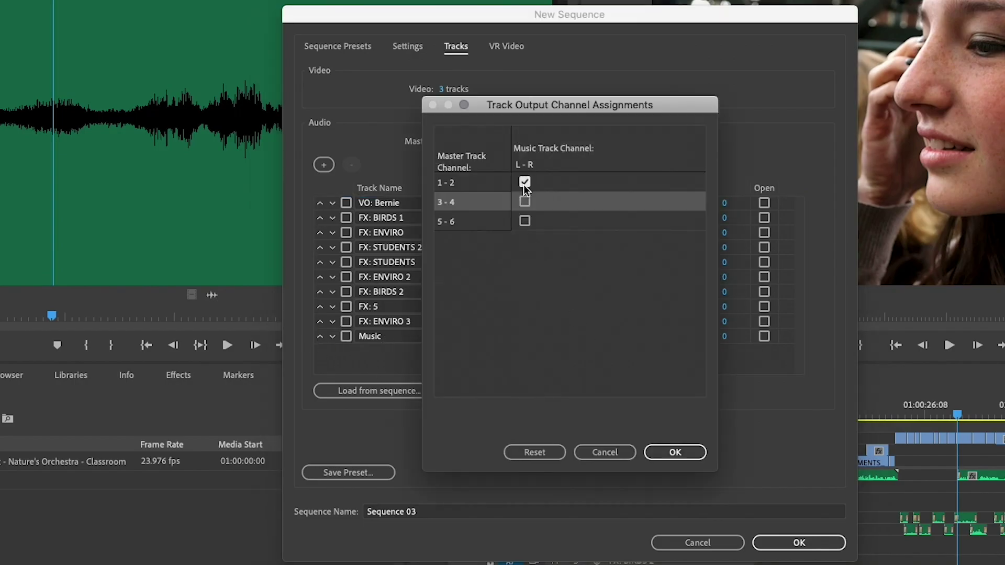
click(524, 221)
key(Return)
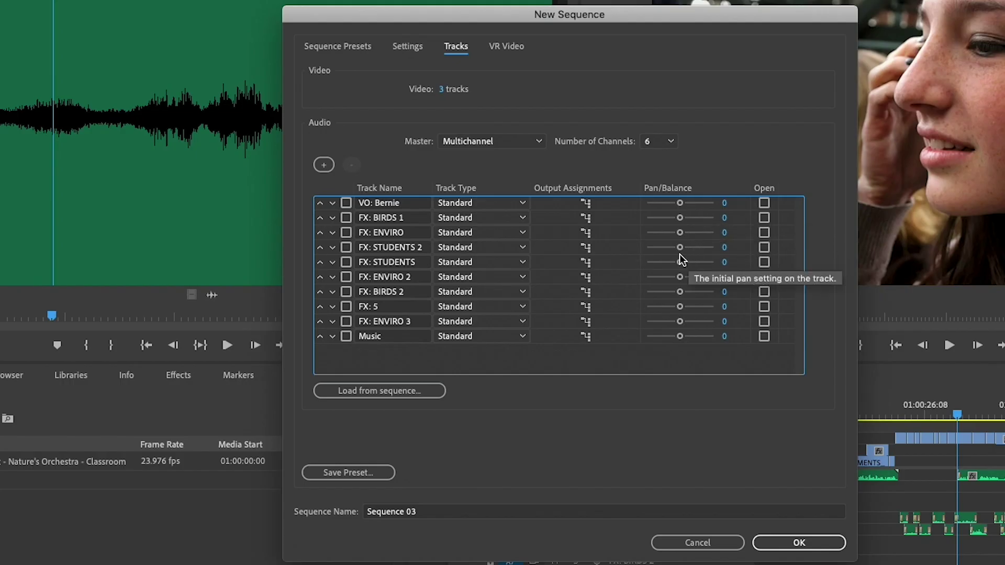
click(585, 204)
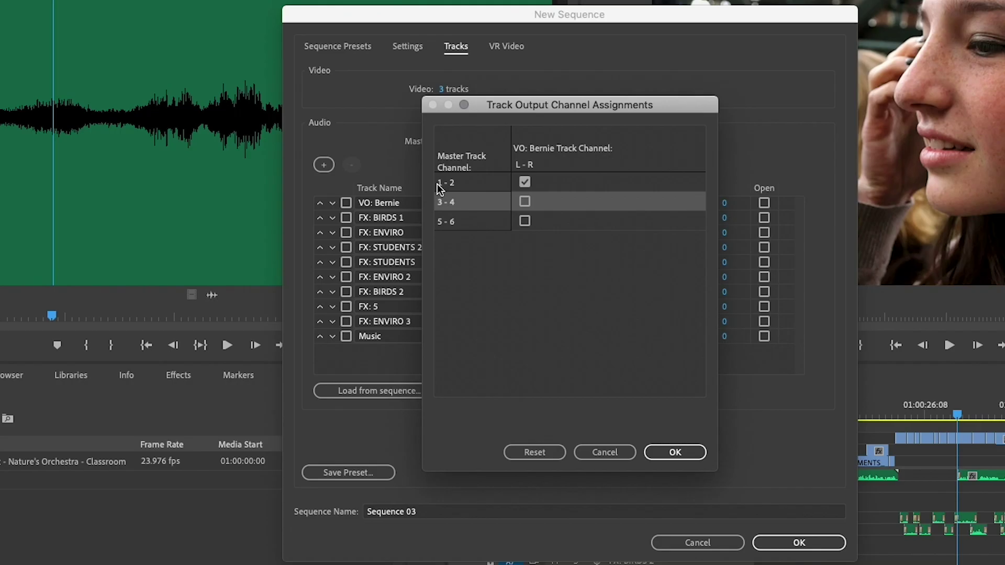
Leave VO: Bernie on channels 1-2 and return its pan to centre after swinging it left
click(658, 453)
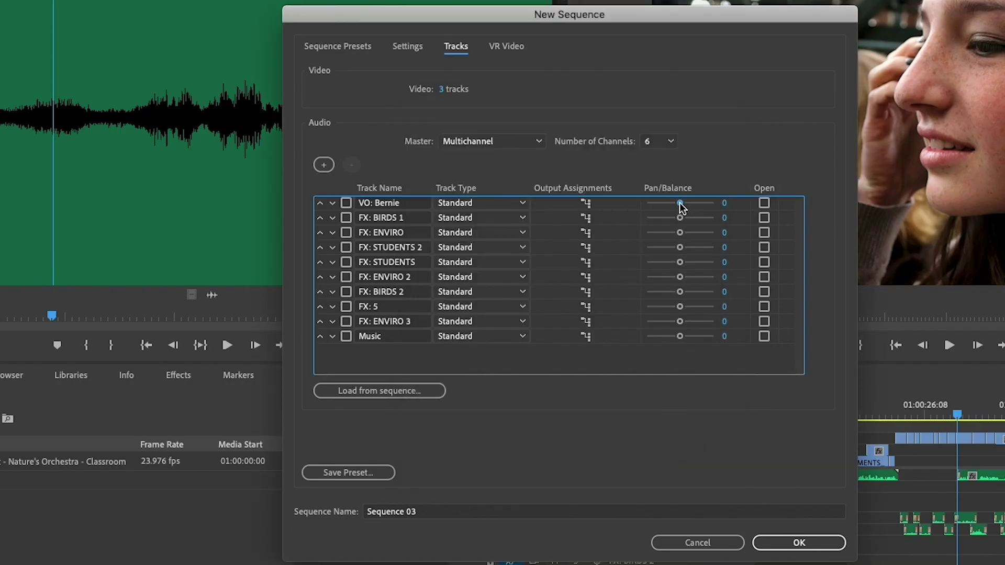
drag(679, 204, 632, 207)
drag(645, 208, 681, 211)
Store the track layout as a custom preset 'Splits' with description 'A1-2 VO'
click(360, 472)
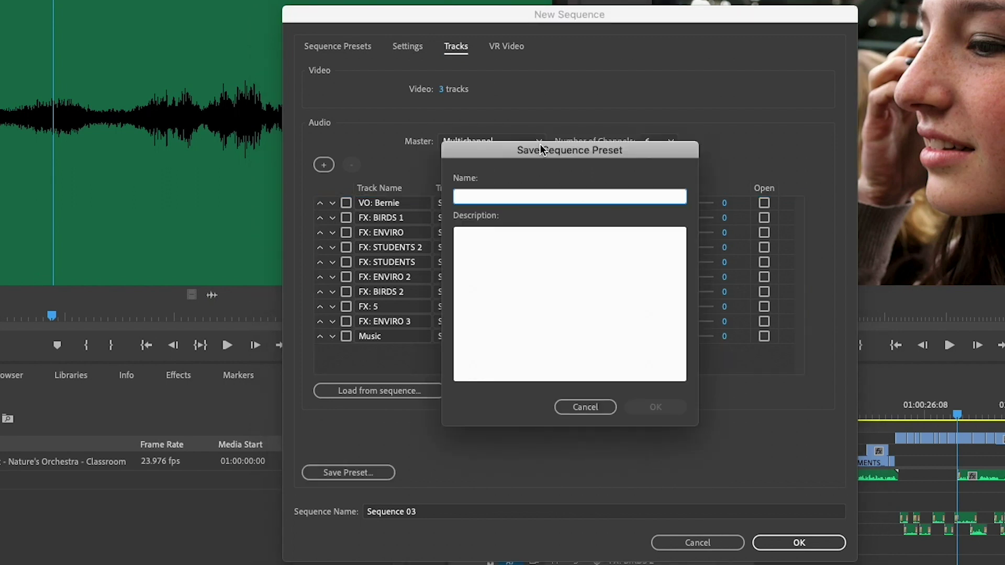
text(S)
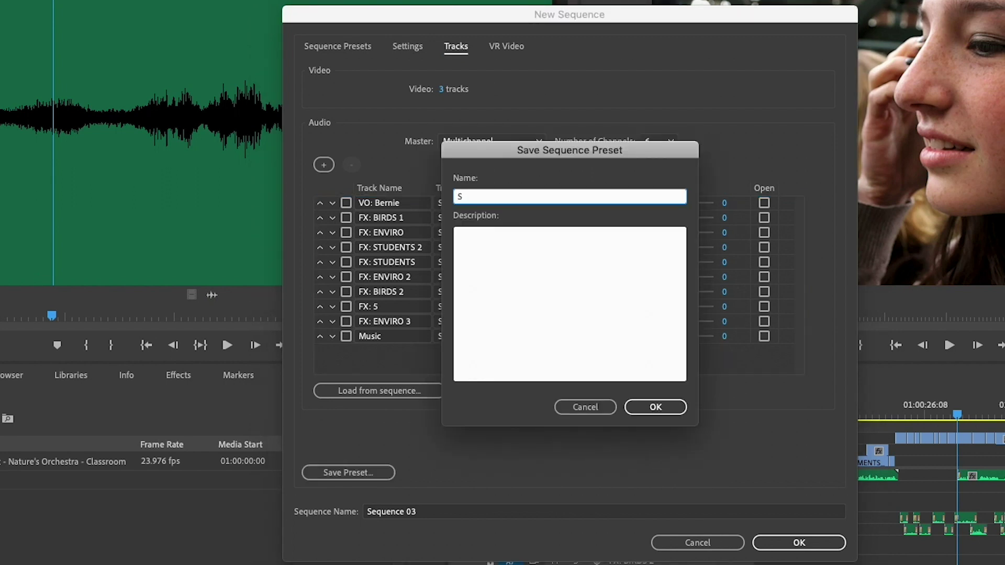
text(plits)
click(471, 242)
text(A)
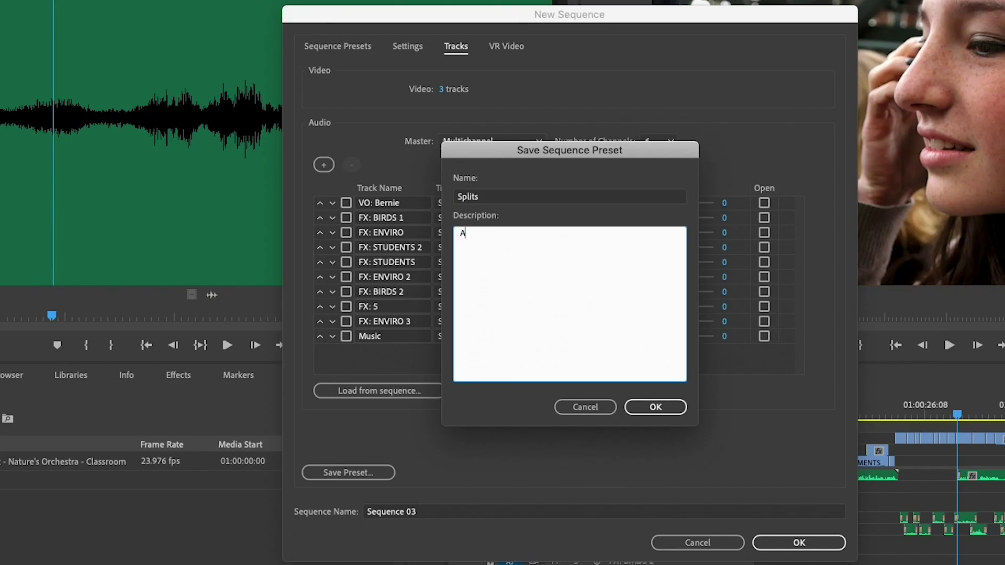
text(1-2 VO)
click(655, 407)
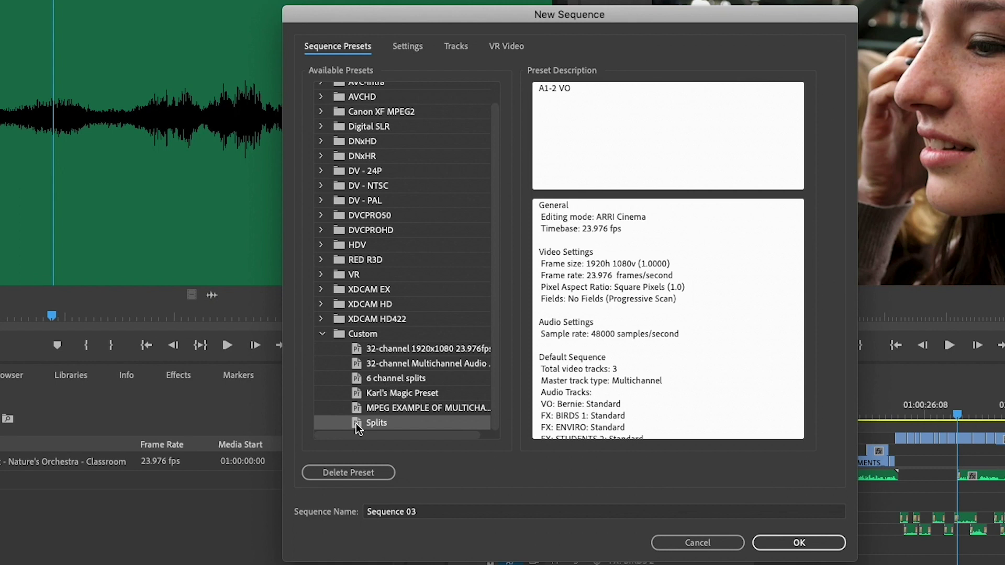
Name the sequence 'Splits' and create it from the custom Splits preset
click(429, 510)
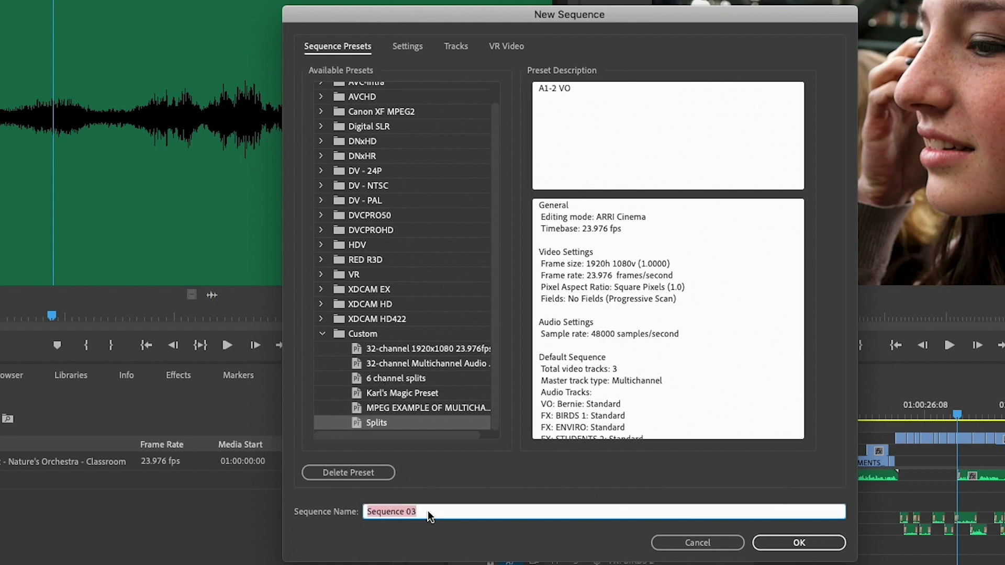
text(Splits)
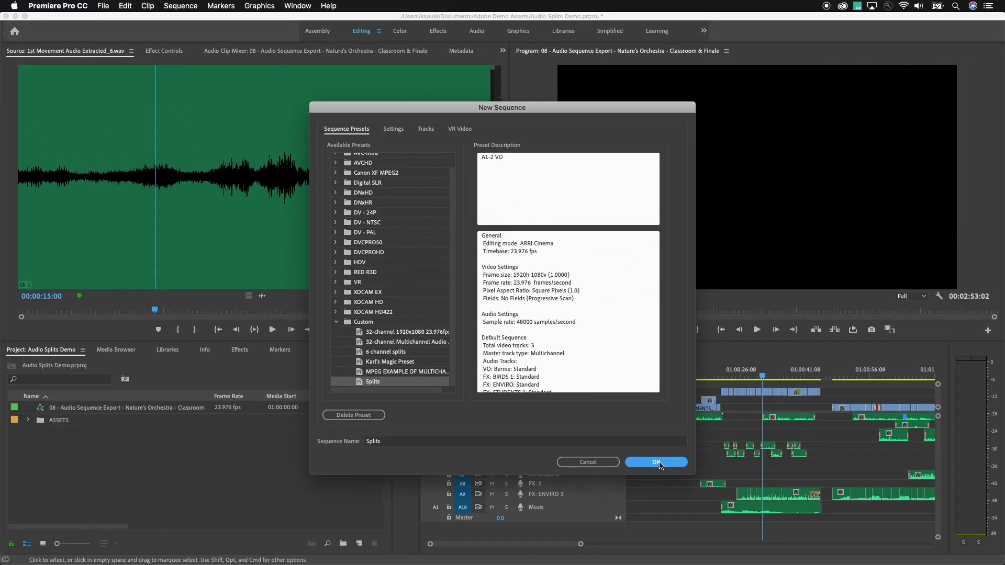
click(798, 542)
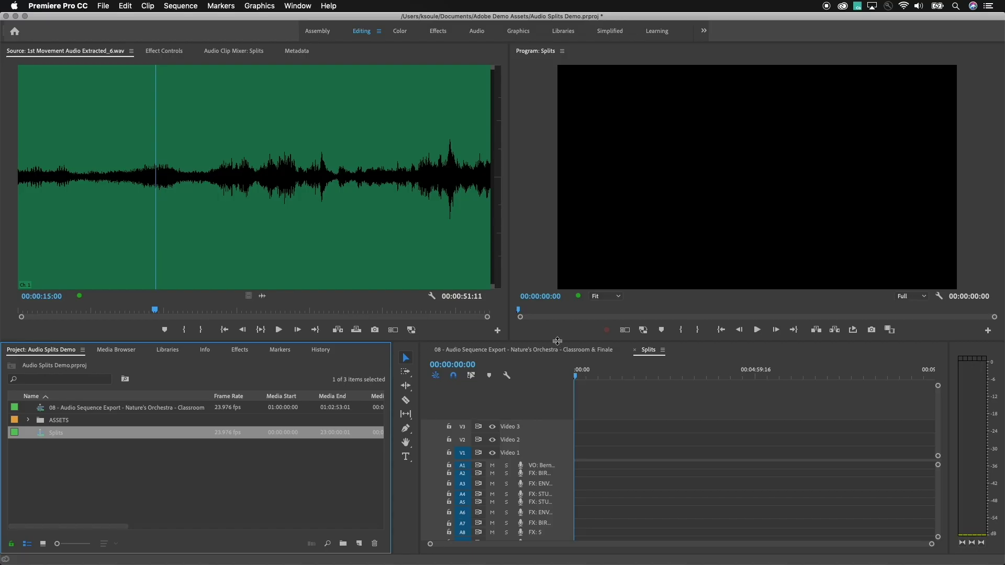
Enlarge the timeline to show all ten audio tracks and display the Audio Track Mixer
drag(556, 340, 557, 262)
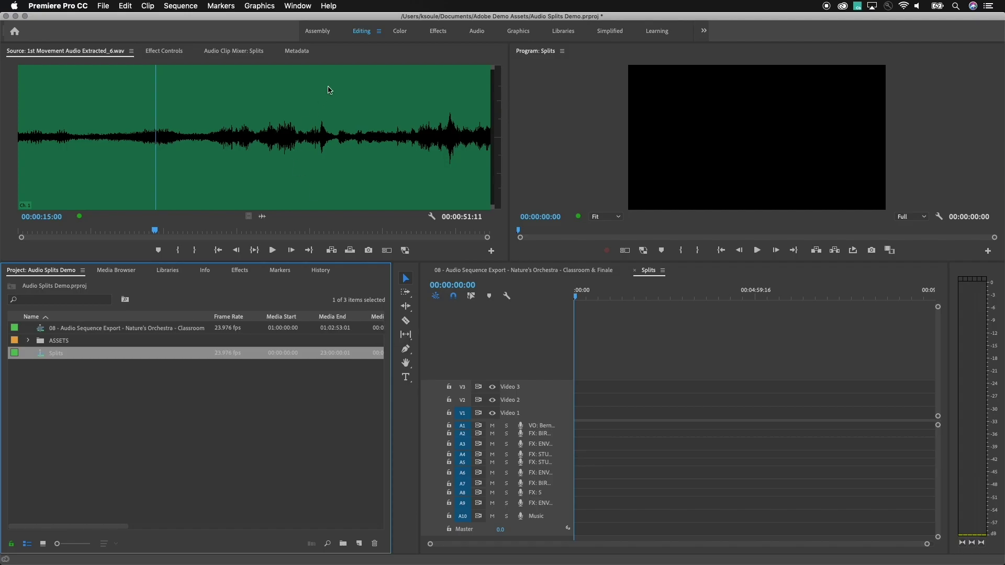
click(299, 6)
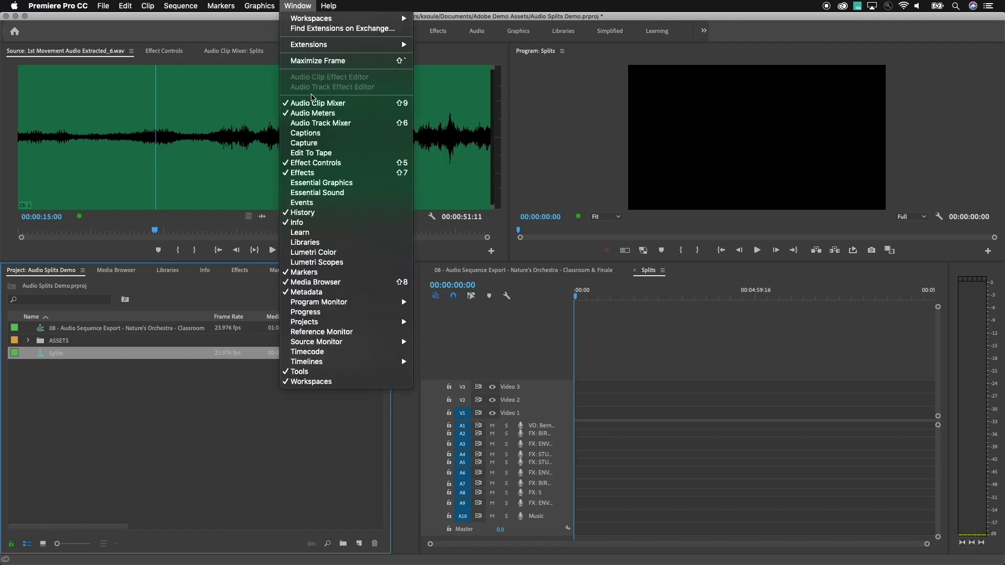
click(312, 123)
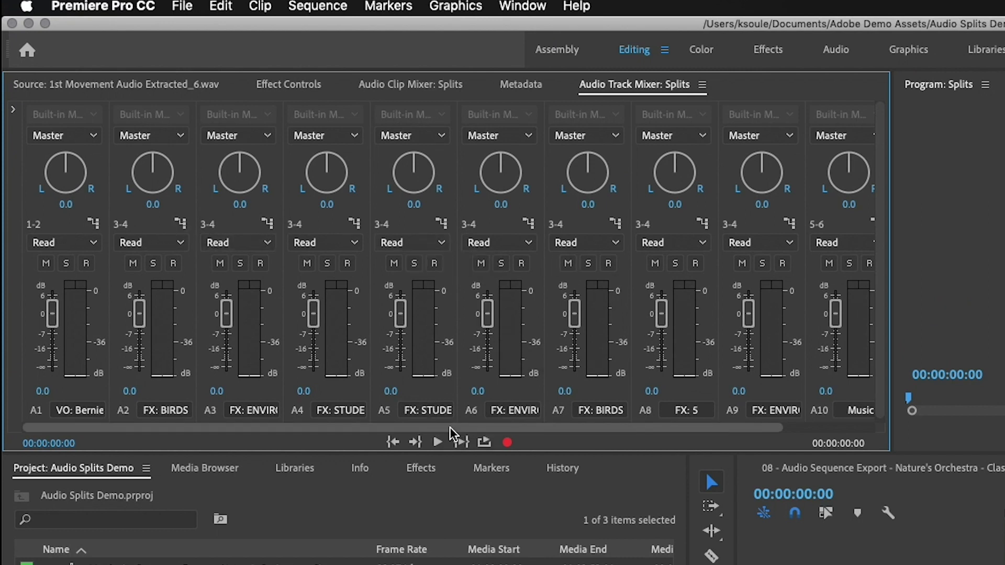
drag(450, 427, 372, 426)
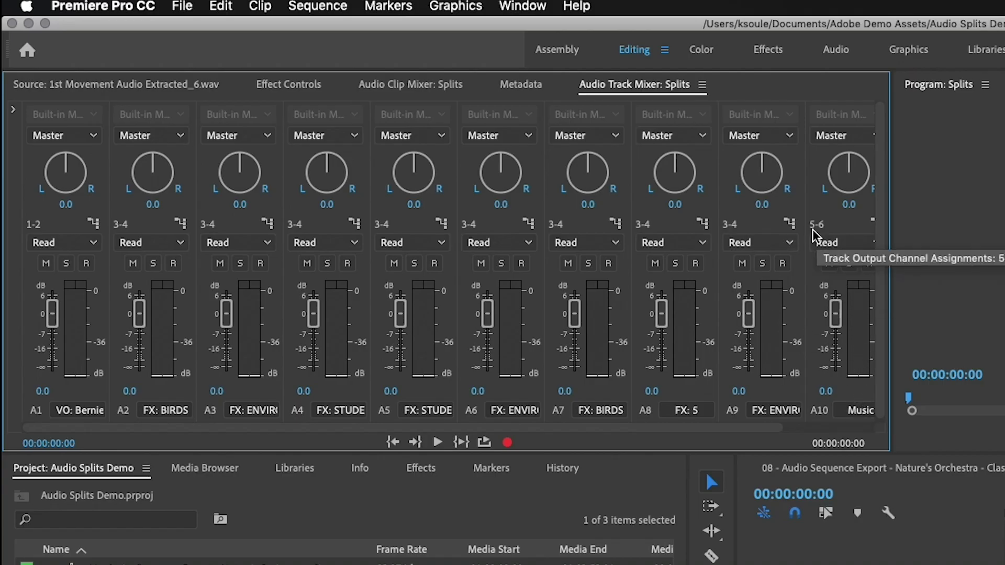
drag(549, 428, 640, 438)
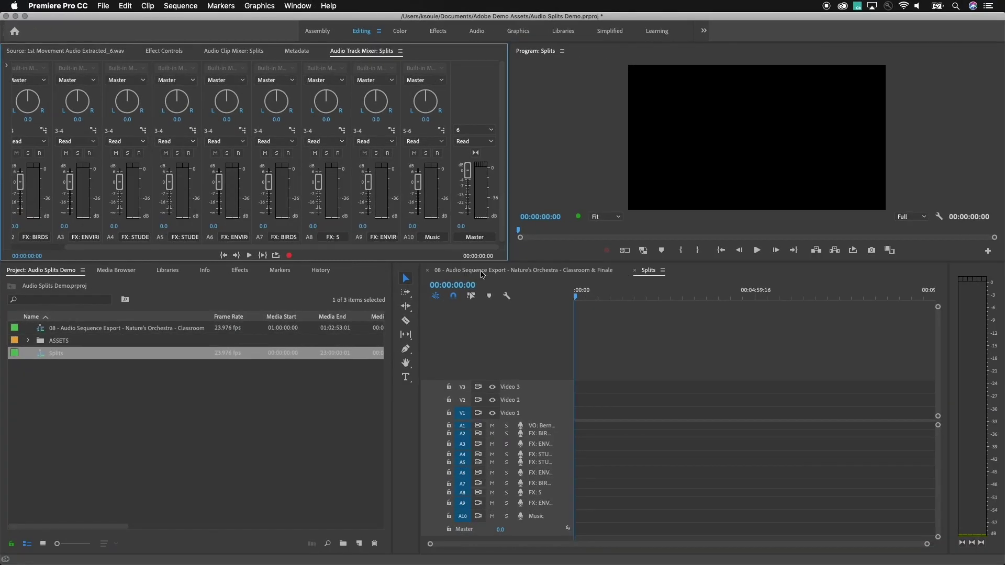
Paste the 08 sequence's clips into Splits, zoom to fit, and preview playback from 24 to 51 seconds
click(662, 371)
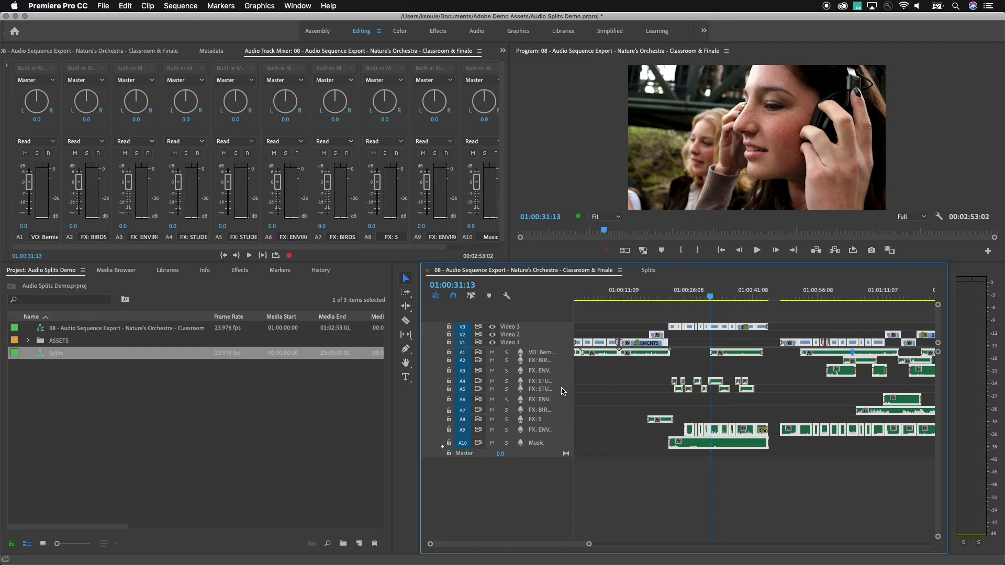
click(649, 271)
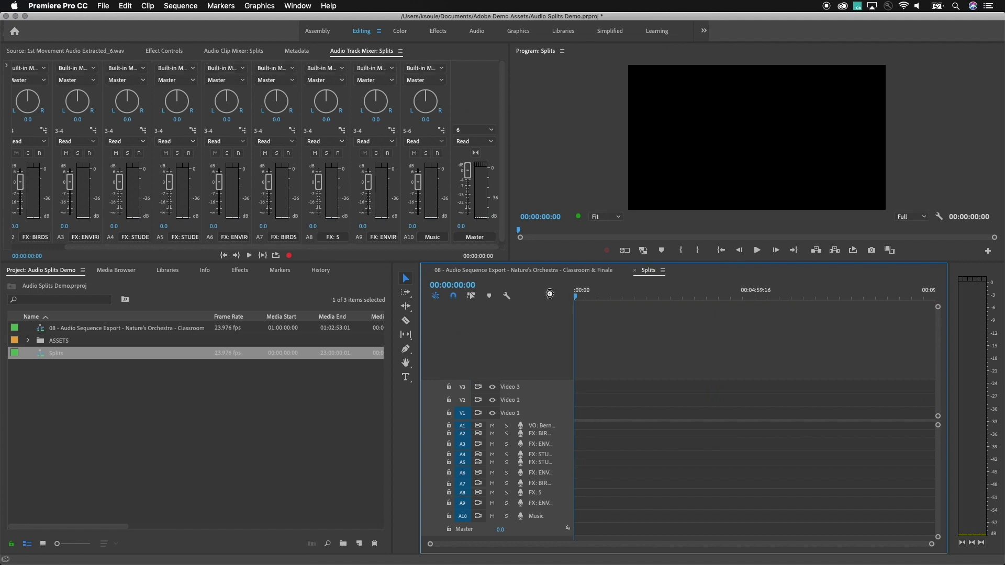
key(super+v)
key(backslash)
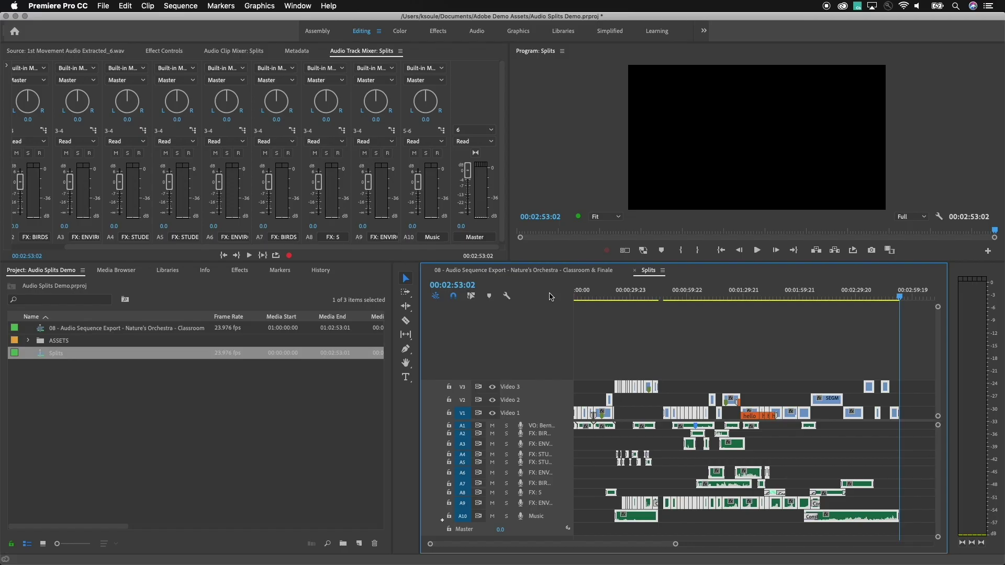
click(629, 370)
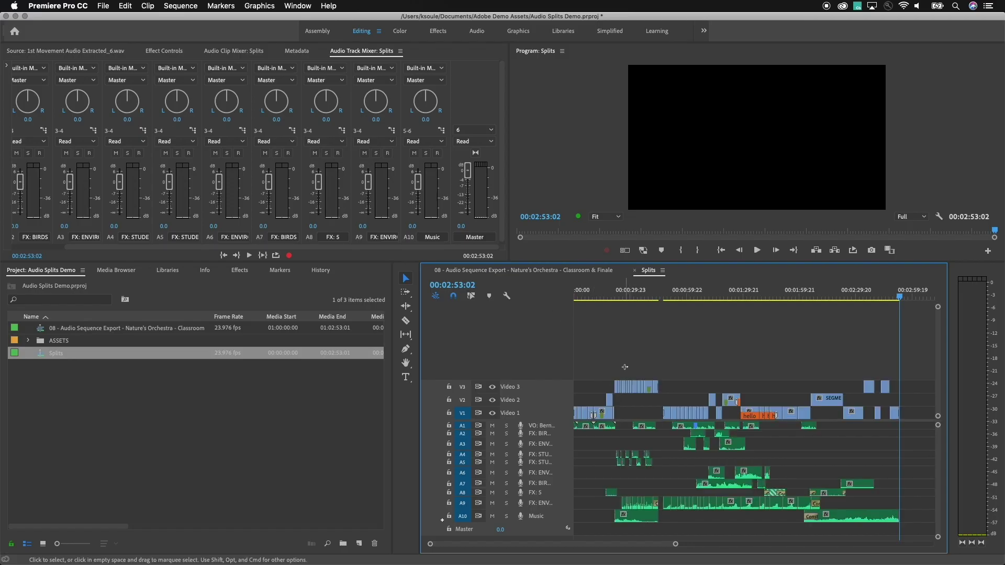
click(621, 294)
drag(622, 294, 632, 322)
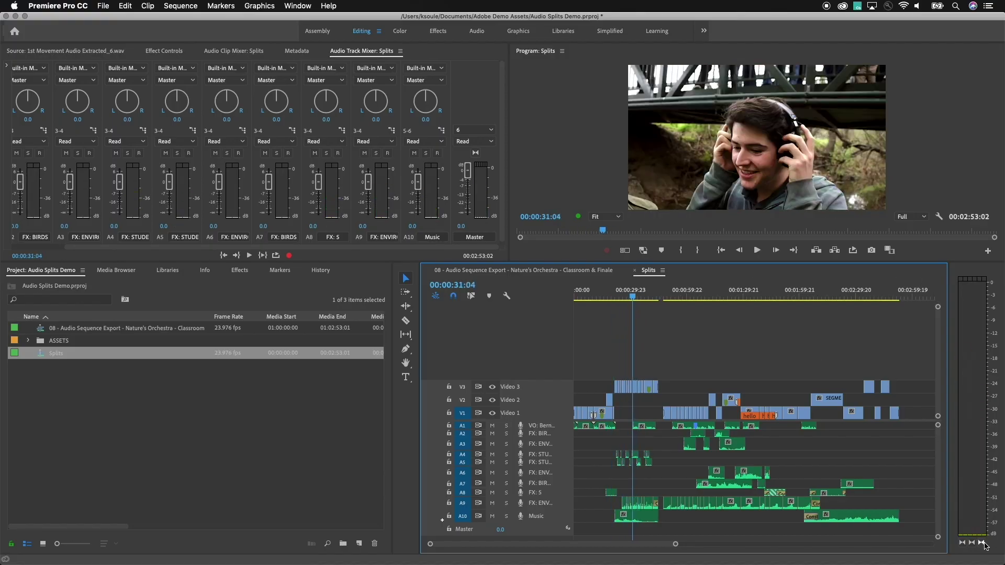
click(982, 543)
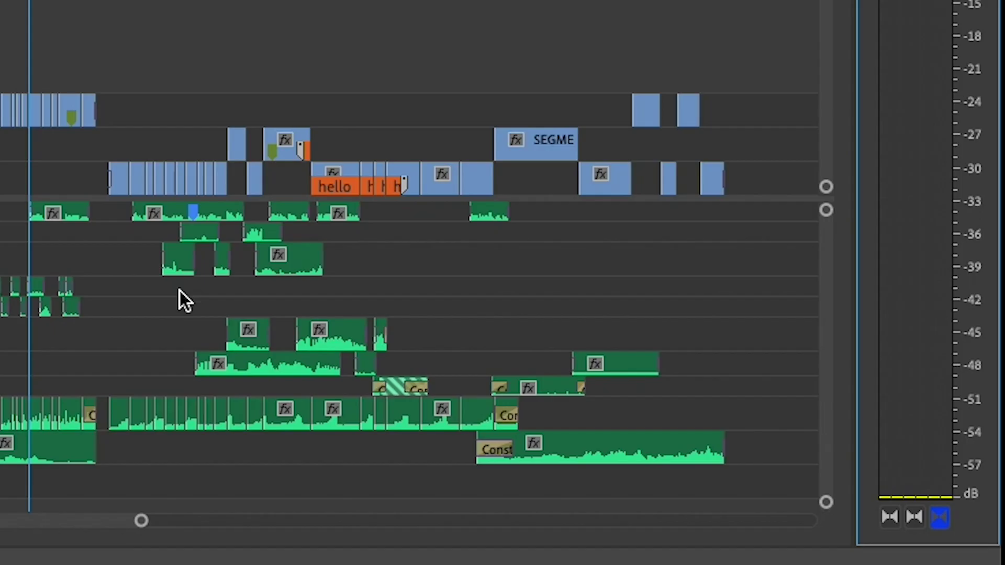
key(space)
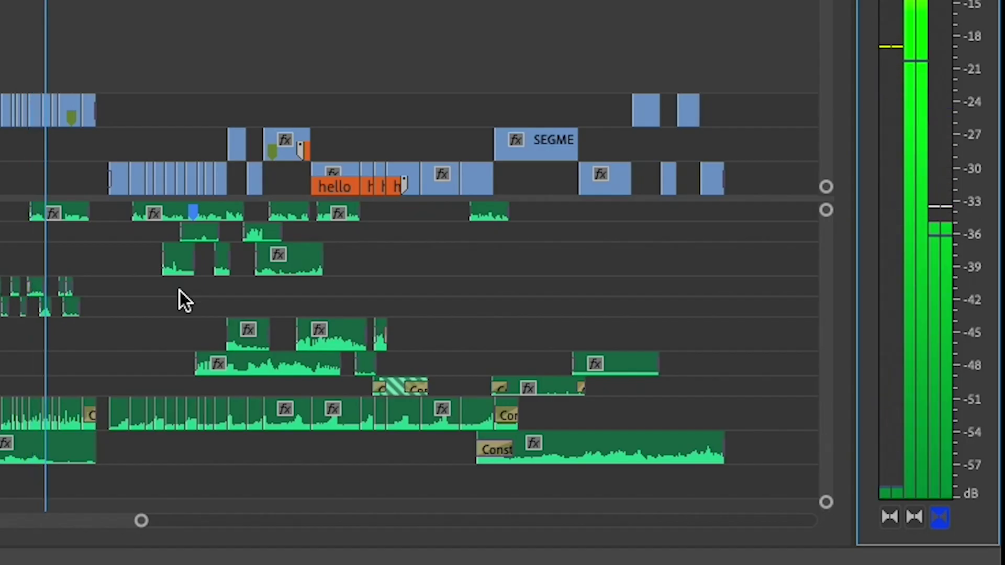
key(space)
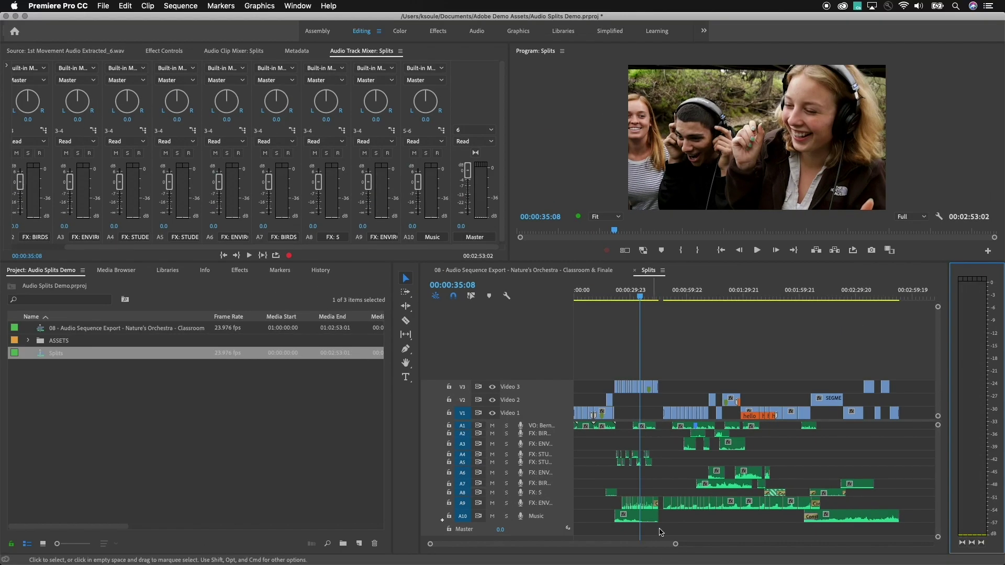
click(648, 278)
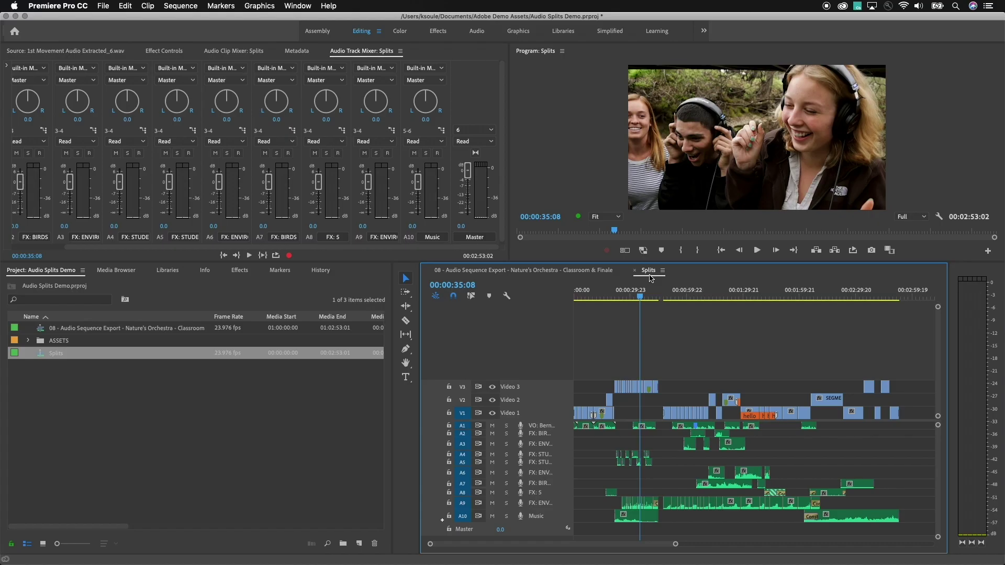
Start a media export of Splits in QuickTime format with a GoPro CineForm preset
click(102, 6)
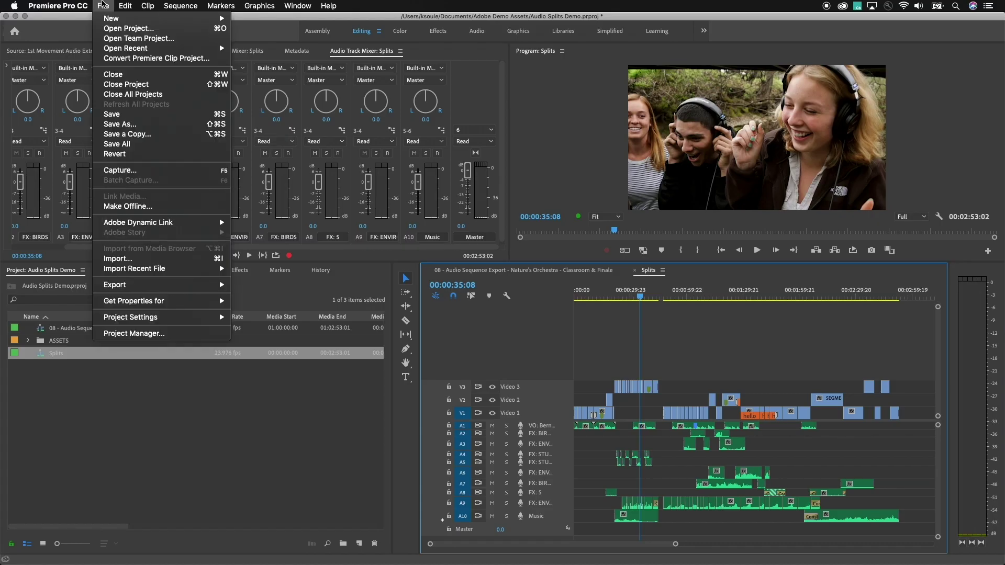
mouse_move(121, 286)
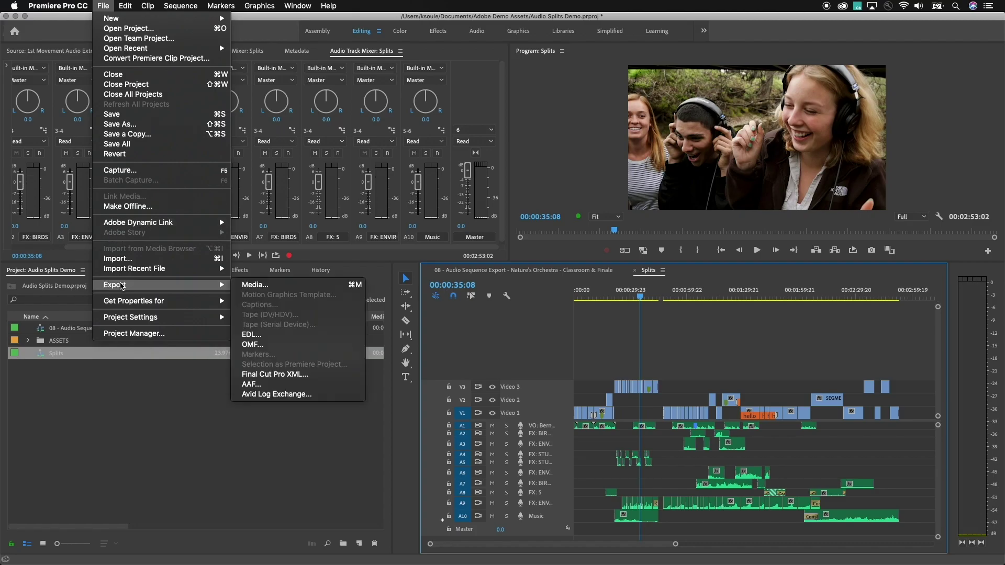
click(265, 286)
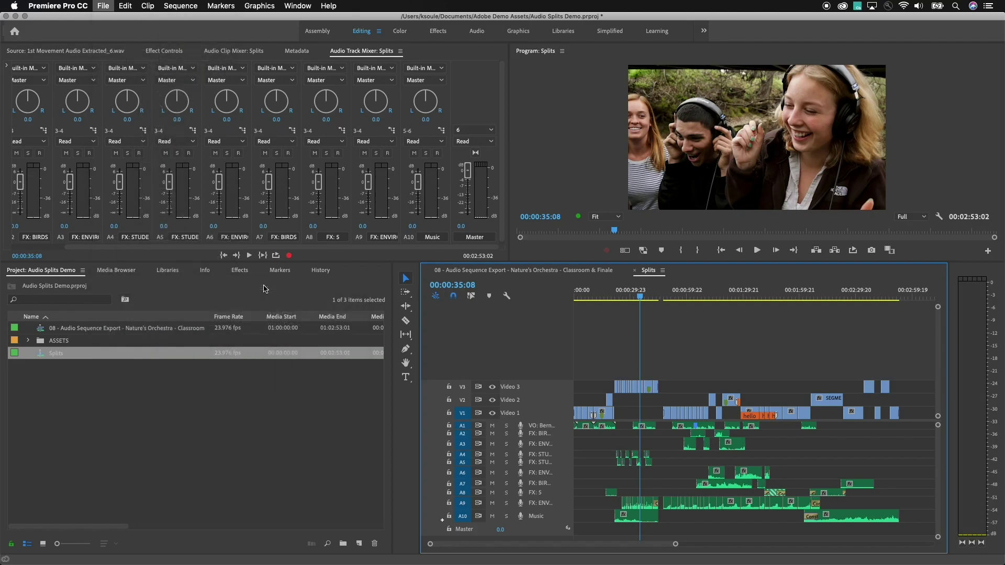
click(699, 127)
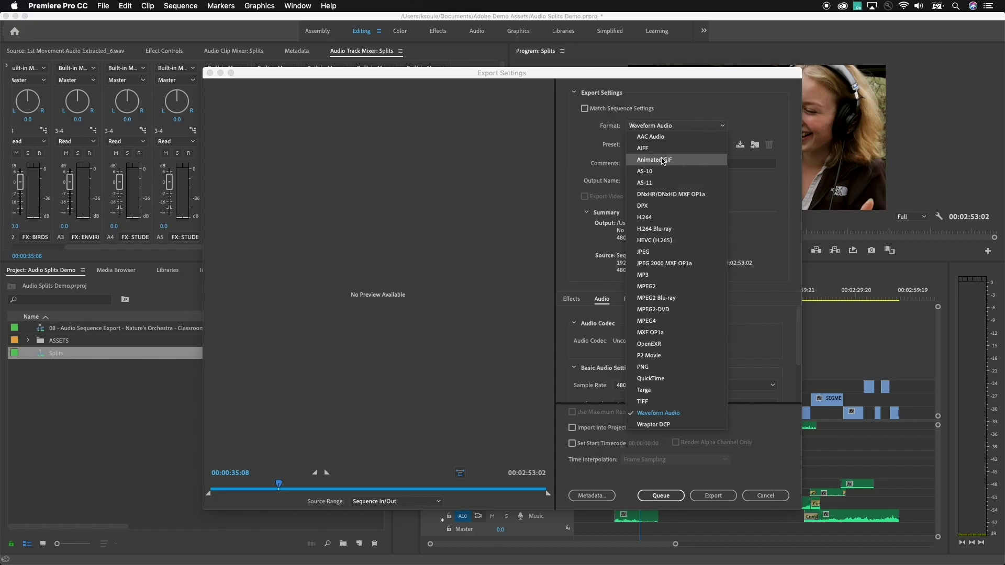
click(681, 380)
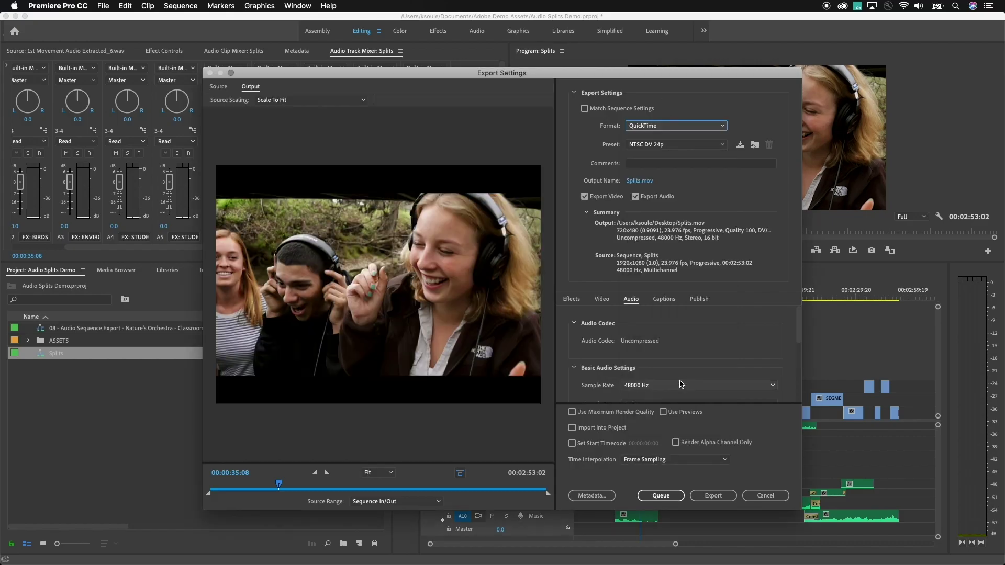
click(723, 146)
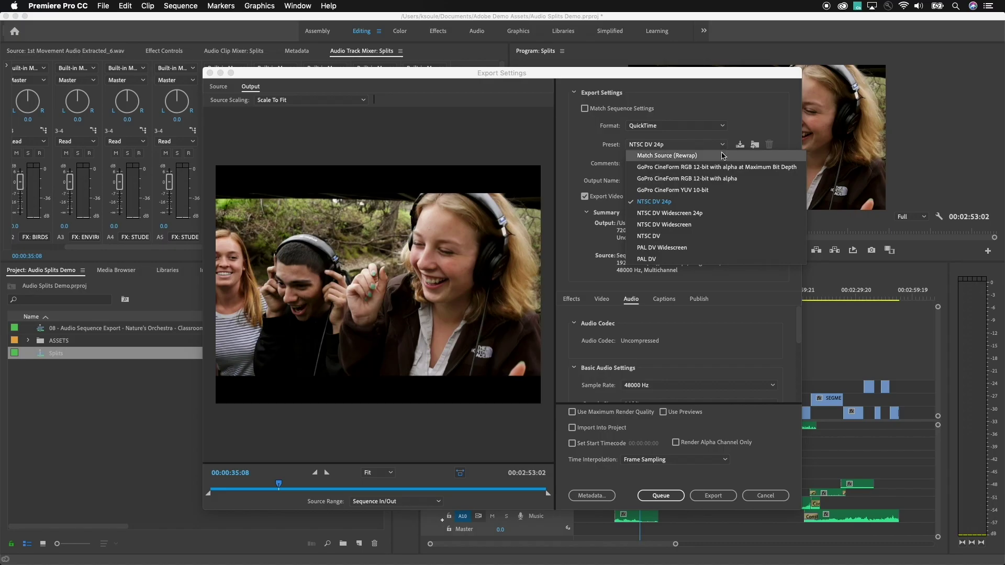
click(686, 149)
click(691, 146)
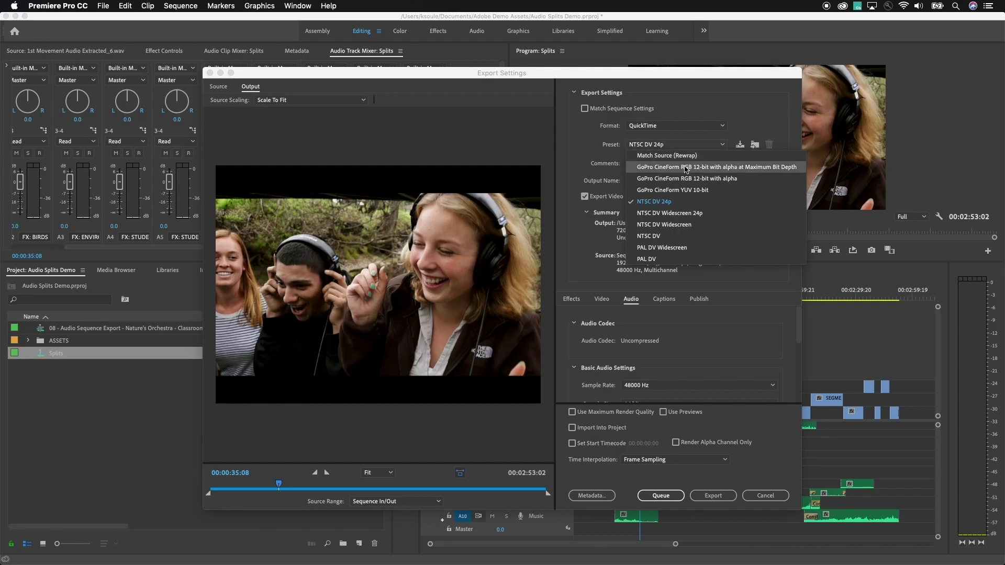
click(686, 167)
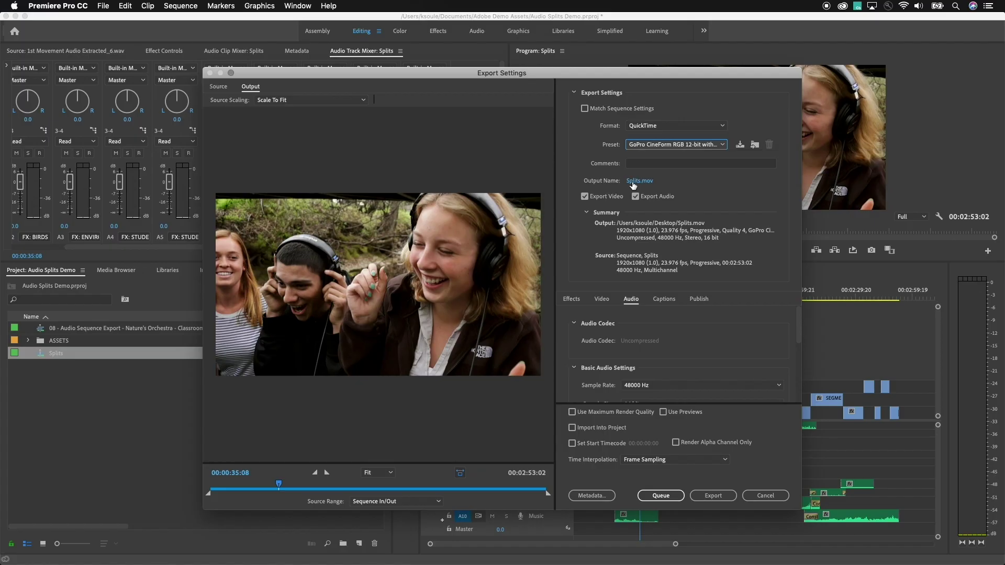
Set the video codec to Apple ProRes 422 and match video settings to the source
click(601, 299)
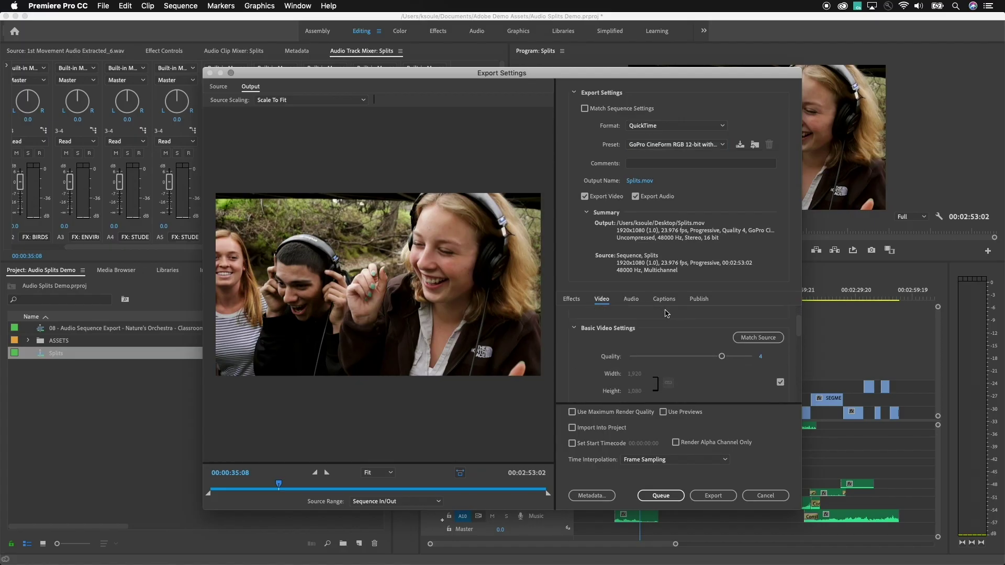
scroll(667, 313, down, 1)
click(778, 330)
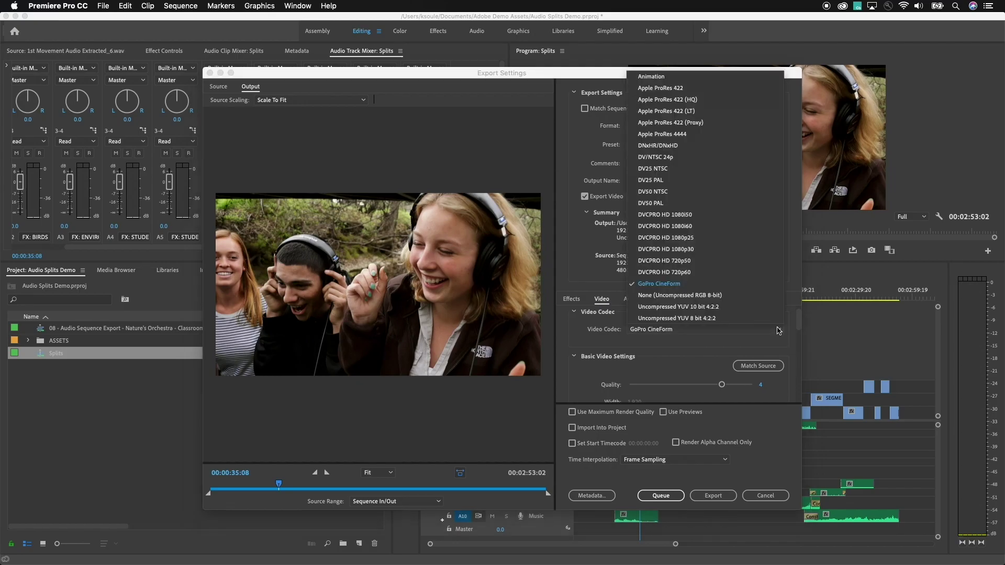
click(658, 89)
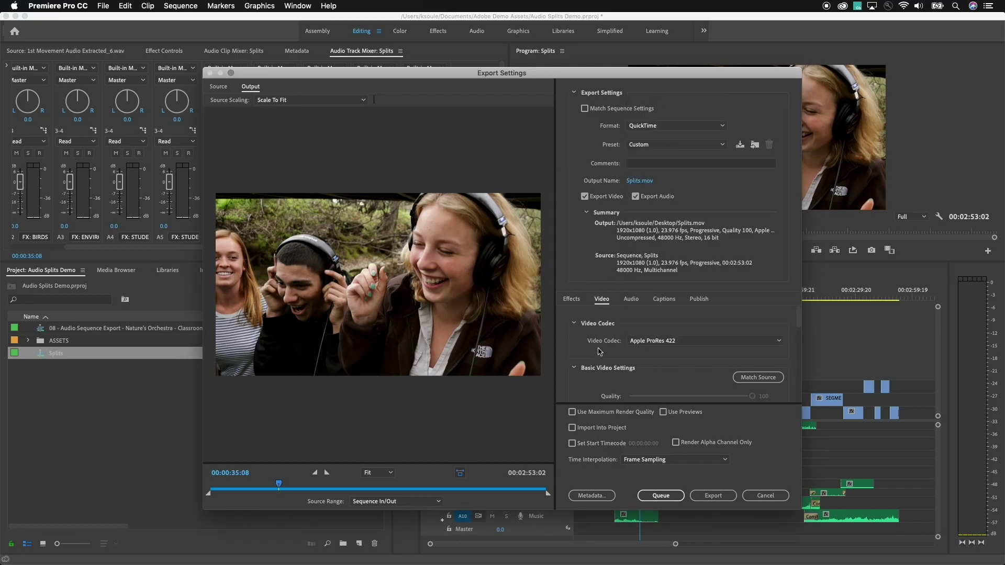
scroll(600, 352, down, 1)
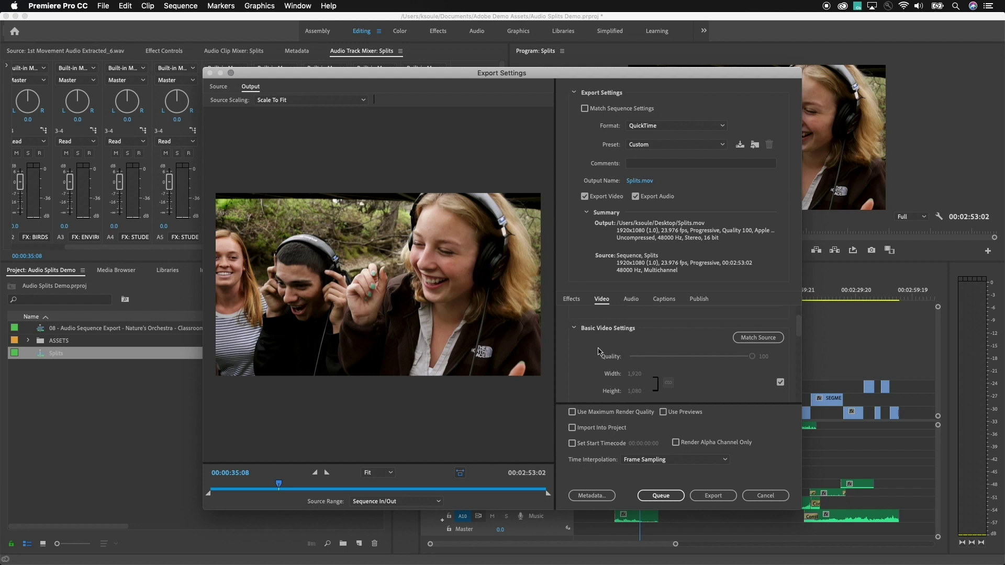
click(755, 338)
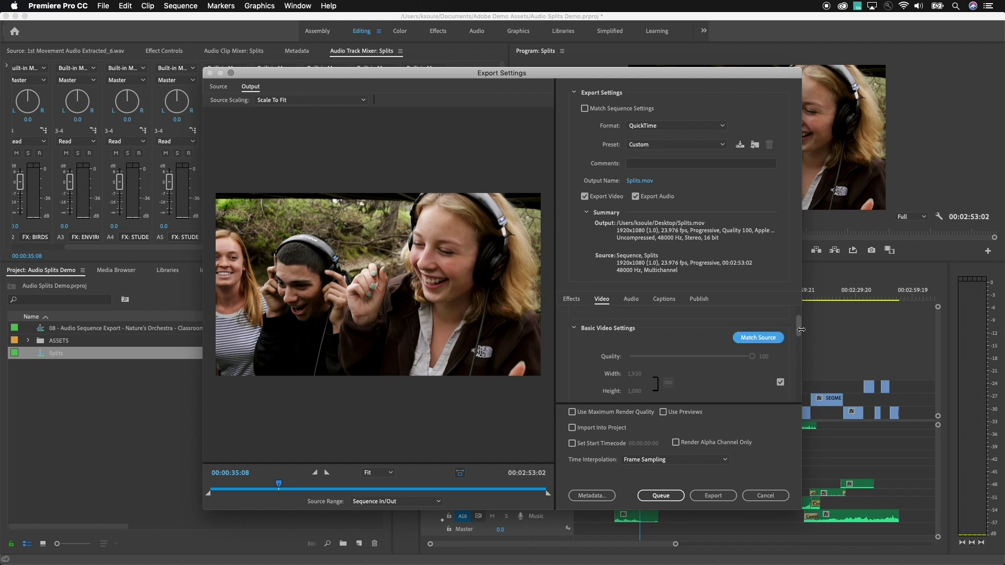
scroll(800, 333, down, 5)
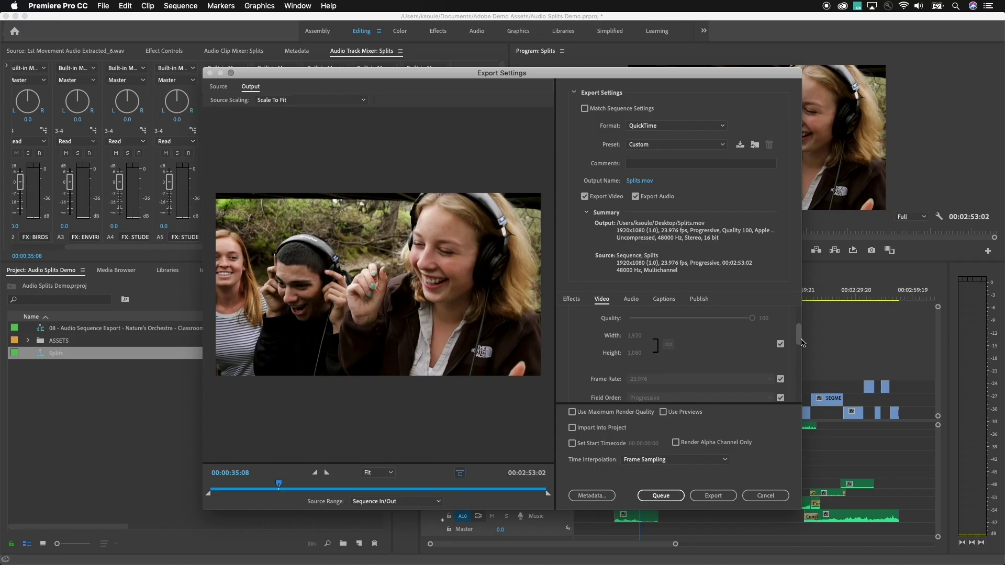
scroll(803, 343, up, 4)
scroll(805, 346, down, 7)
scroll(806, 349, down, 6)
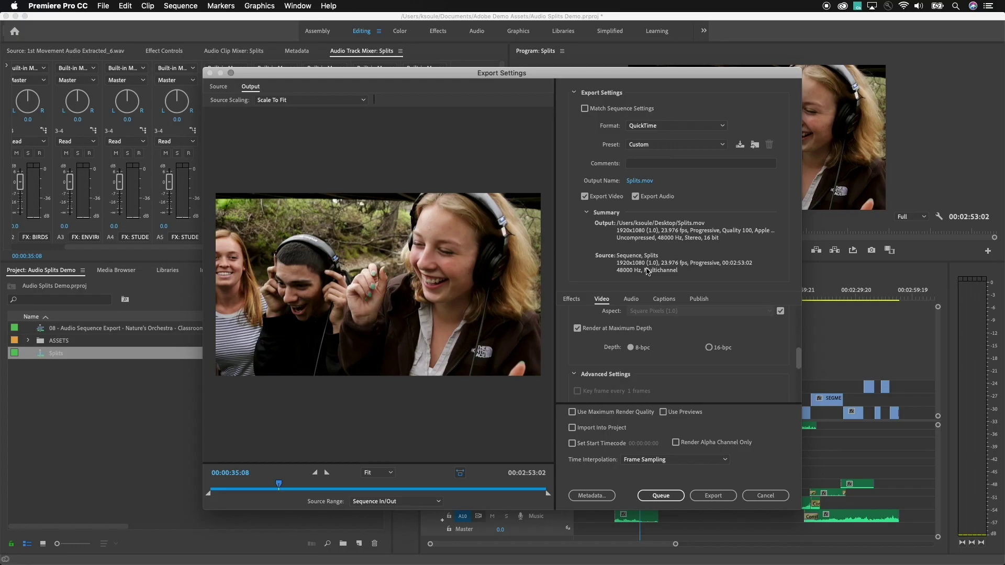
Bring up the Audio export settings and scroll down to the audio stream list
click(629, 299)
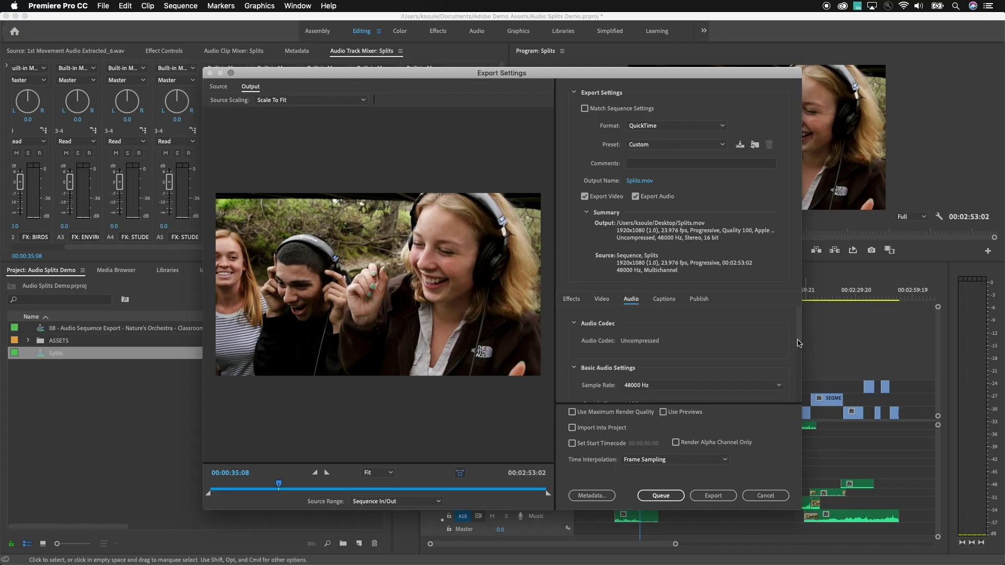
scroll(799, 337, down, 7)
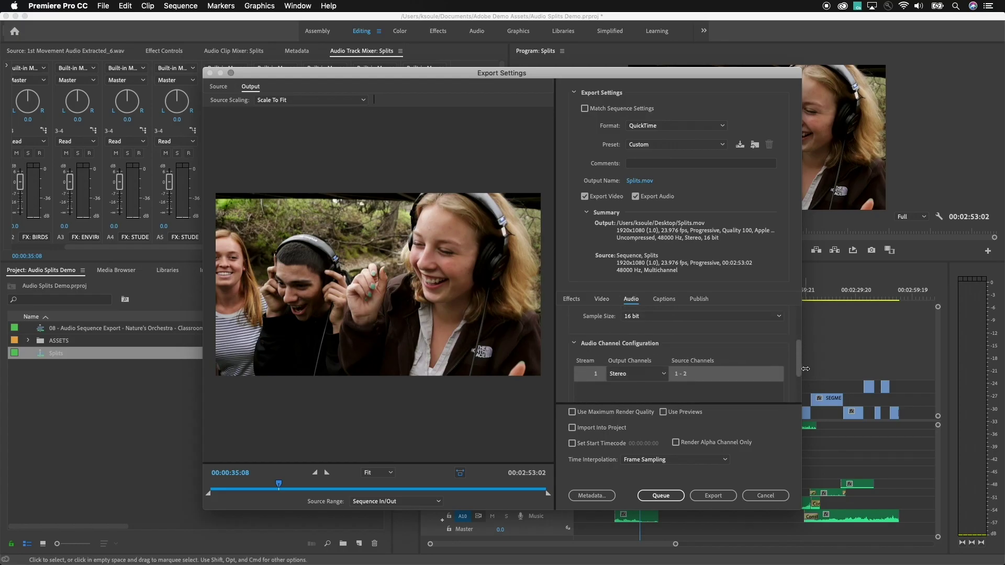
drag(807, 368, 810, 381)
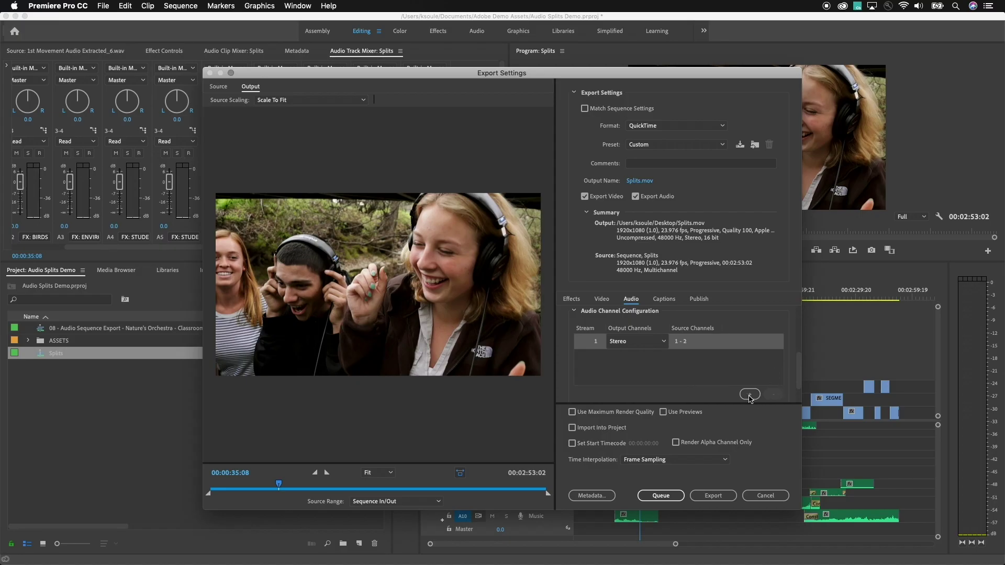
Add audio streams 2 and 3, each with Stereo output channels
click(749, 395)
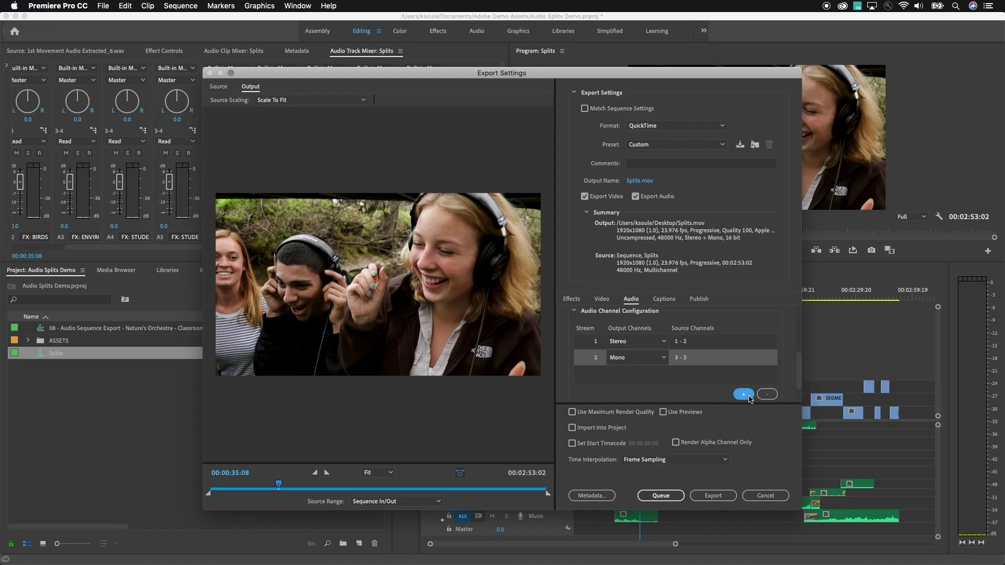
click(664, 359)
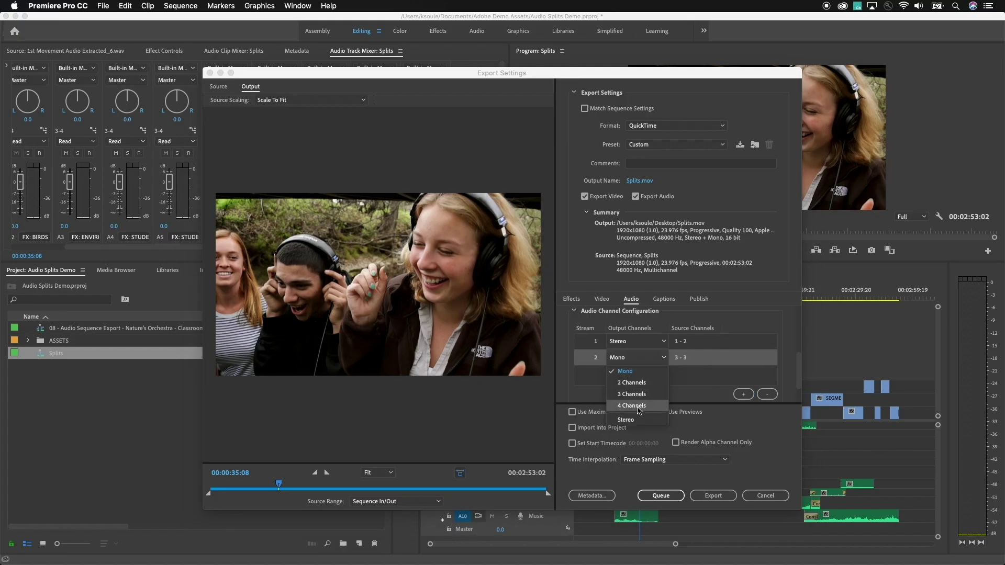
click(635, 420)
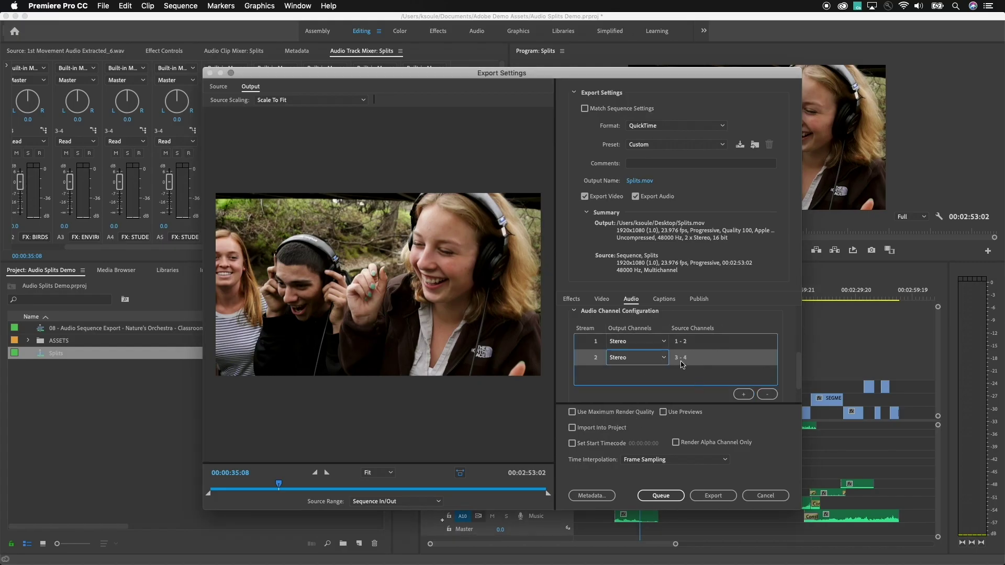
click(747, 397)
click(662, 374)
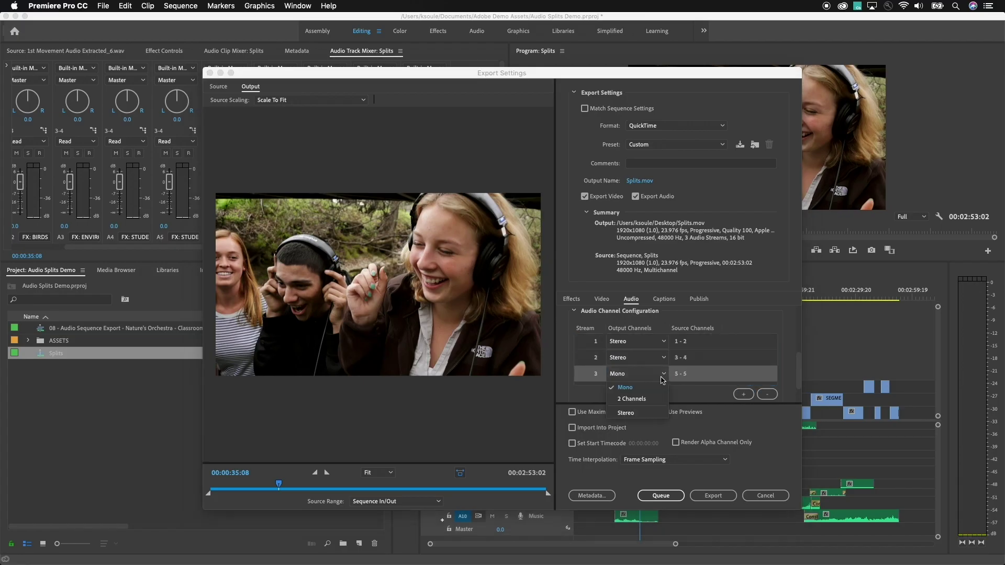
click(644, 412)
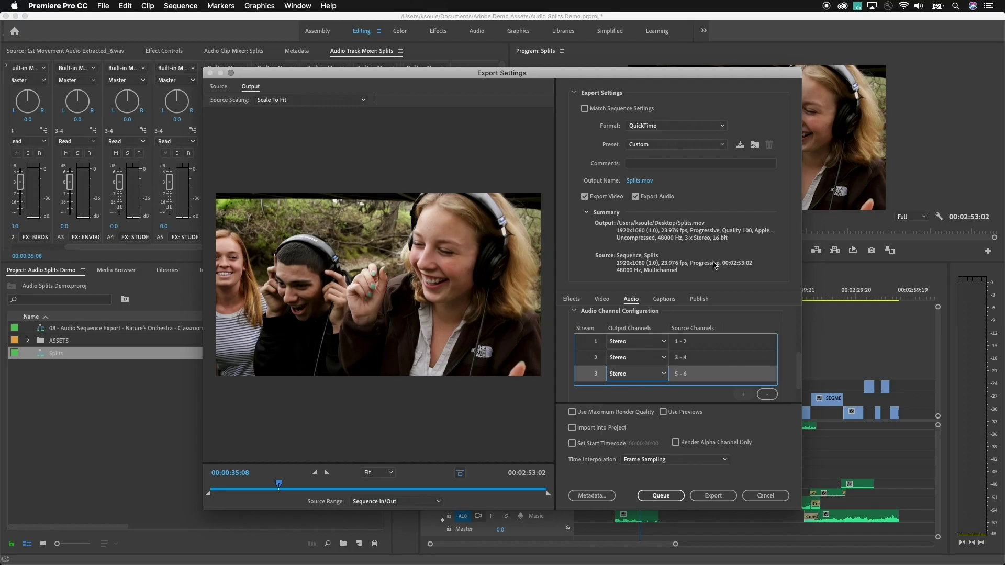
Save the export settings as the preset 'splits prores', then leave without exporting
click(740, 146)
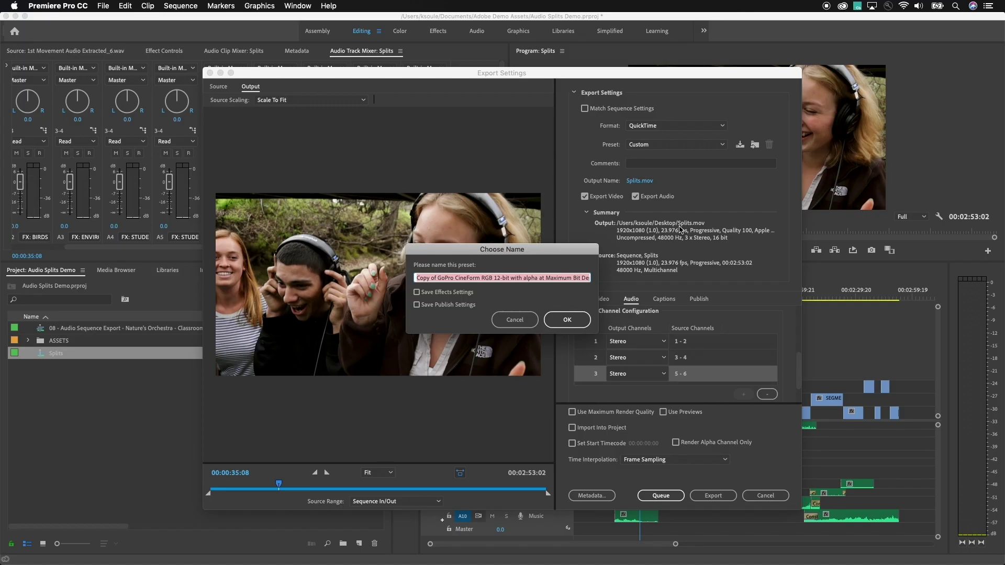
text(spl)
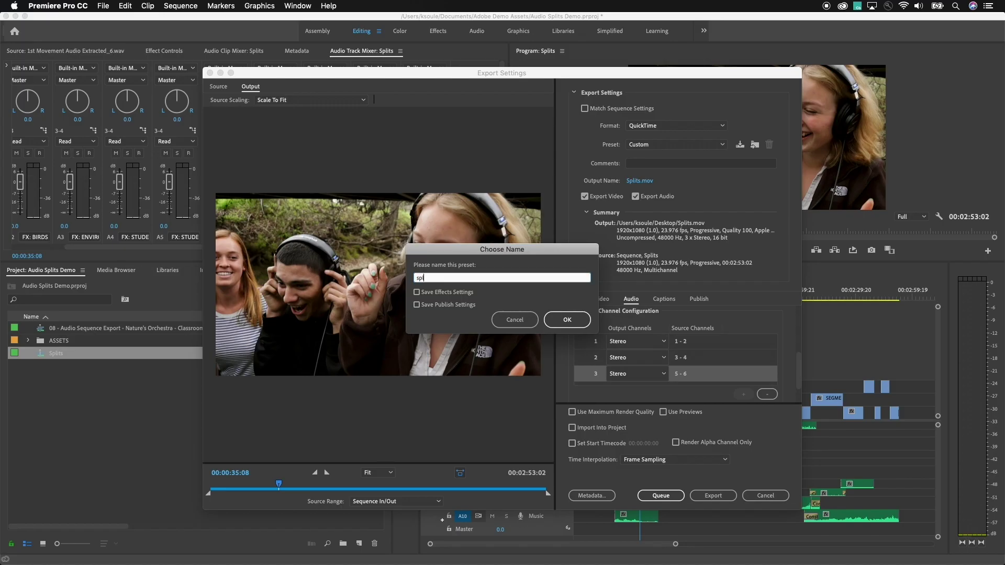
text(its prores)
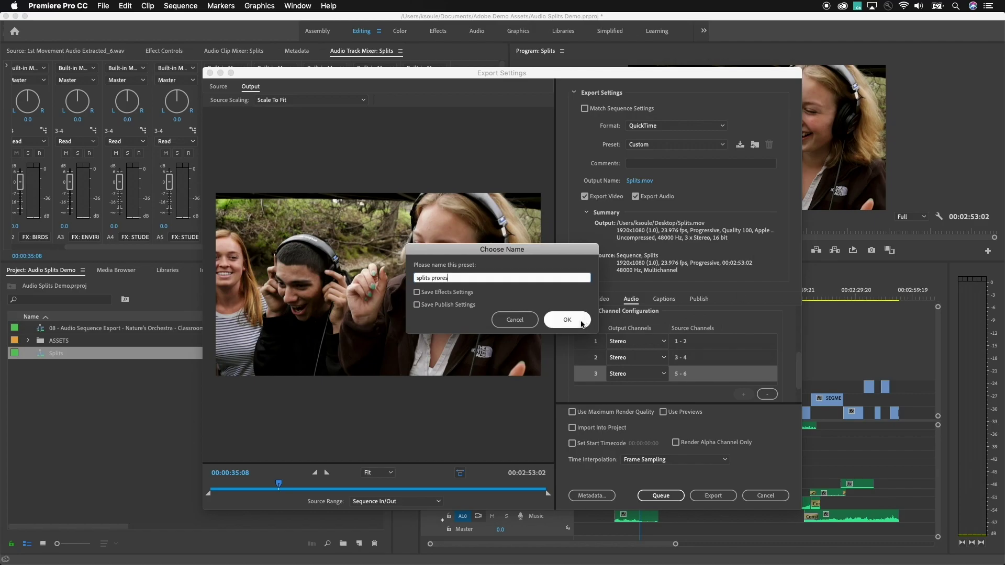
click(582, 324)
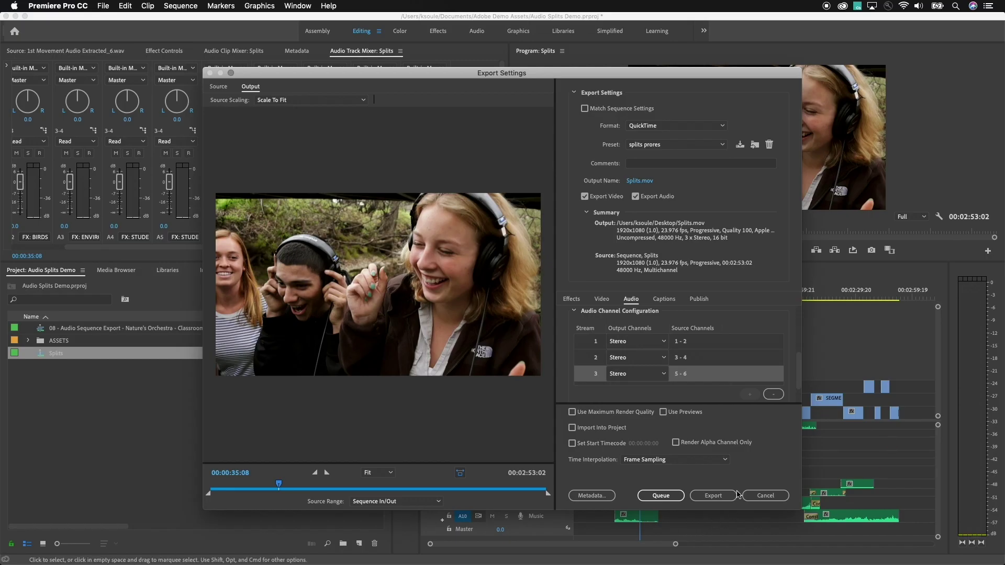
click(764, 498)
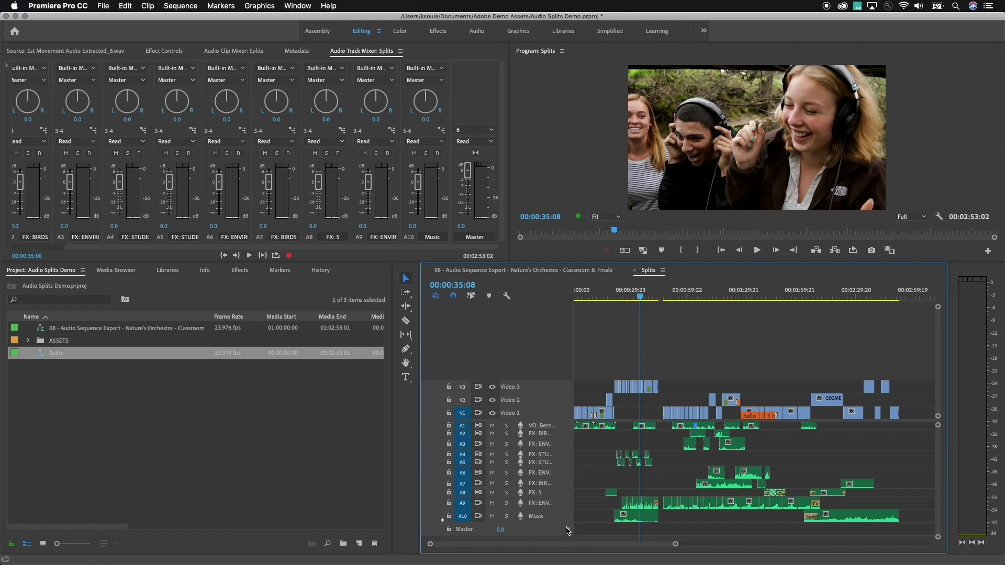
Change the Master track's channel count from 6 to 8 in the Audio Track Mixer
click(565, 530)
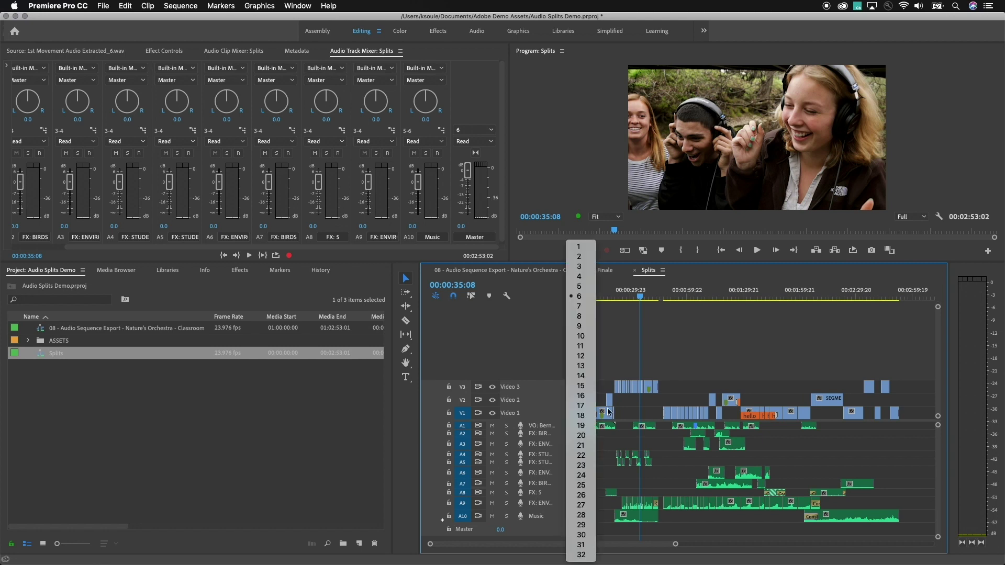
click(579, 316)
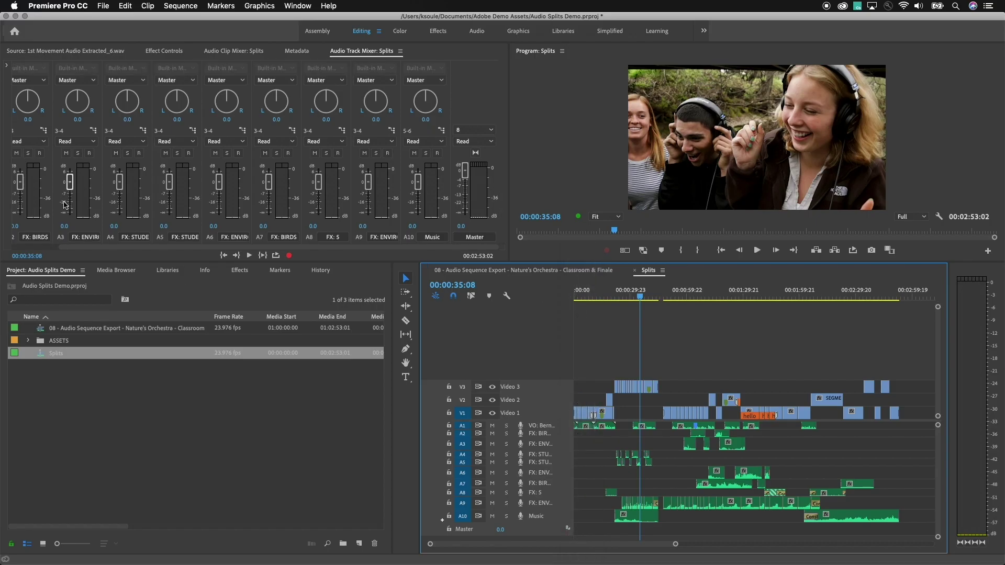
click(44, 130)
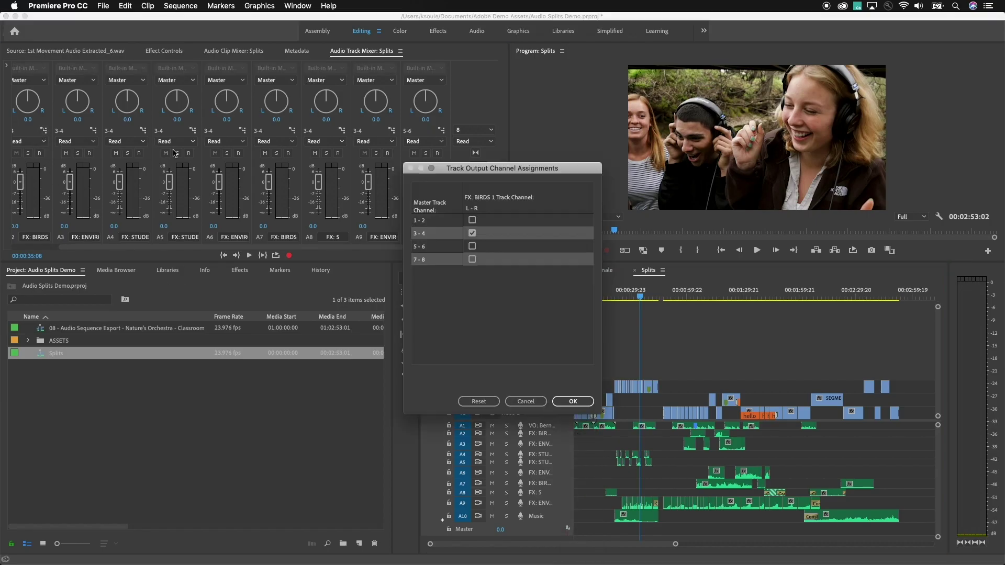
Add master channels 7-8 to the outputs of FX: BIRDS 1, FX: ENVIRO 2 and Music
click(472, 260)
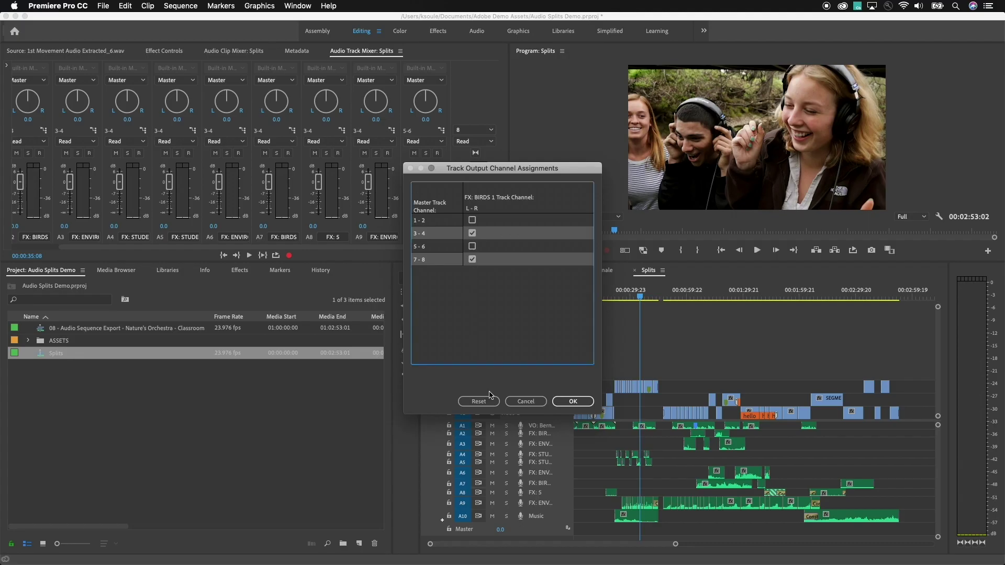
click(573, 402)
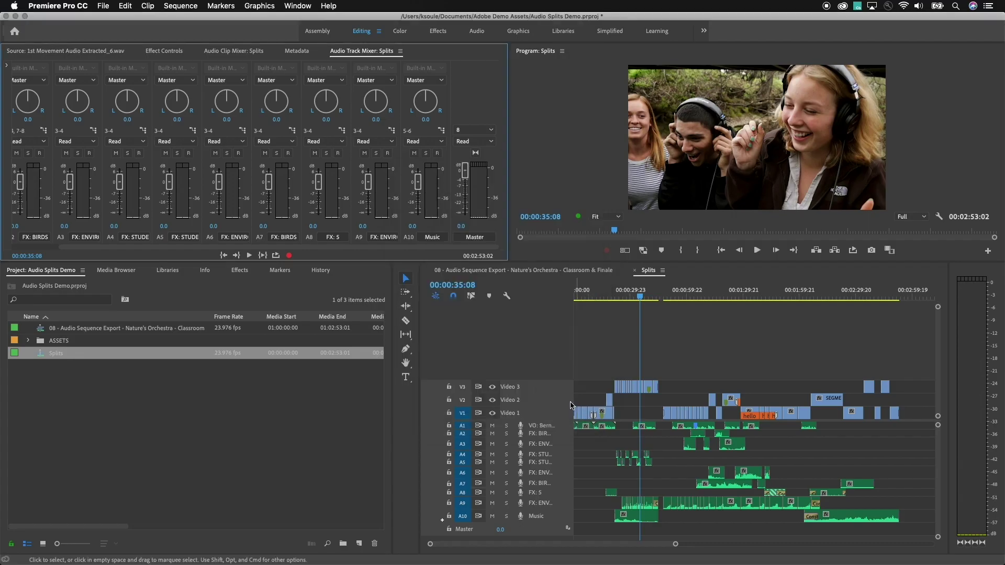
click(242, 130)
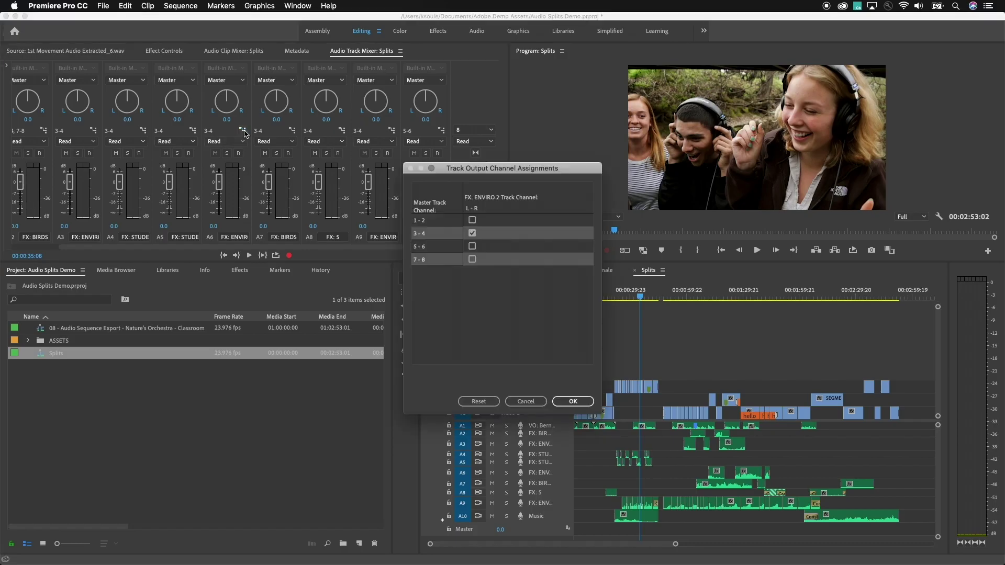
click(472, 258)
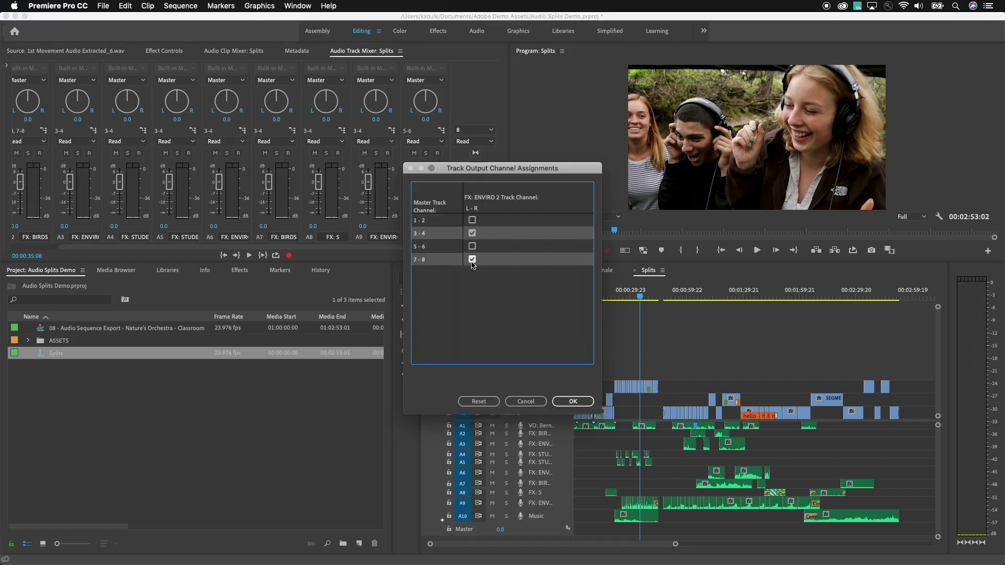
key(Return)
click(441, 130)
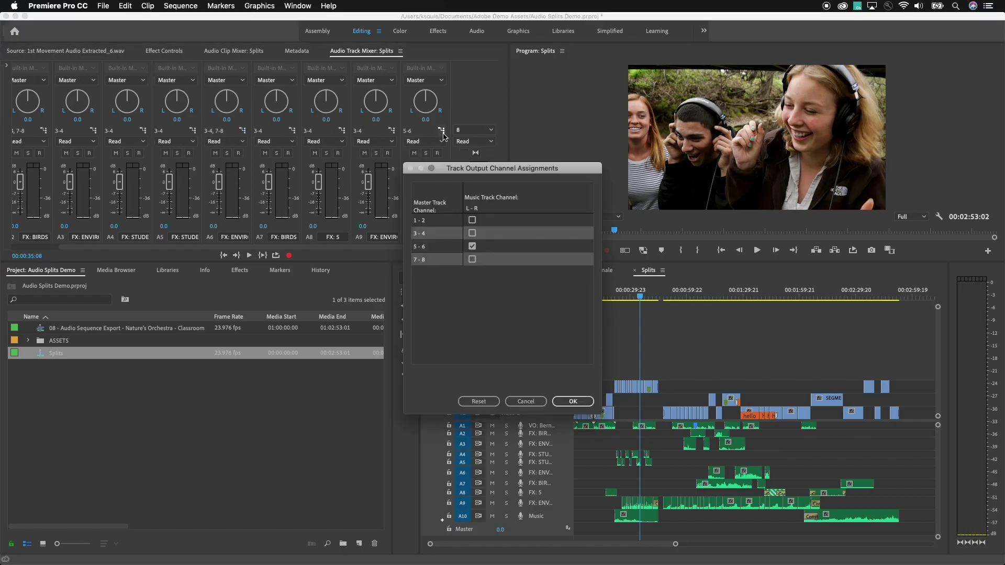
click(472, 258)
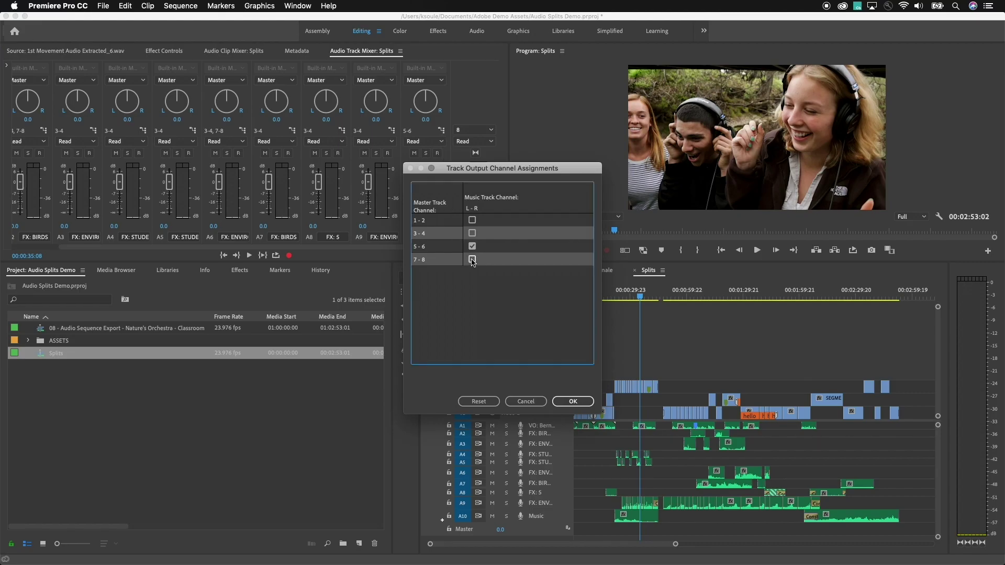
click(572, 401)
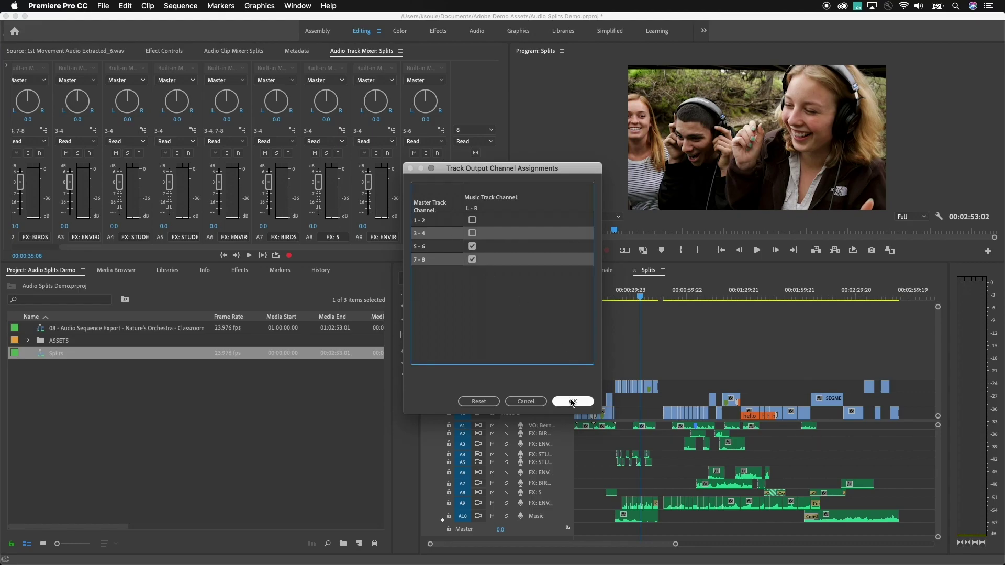